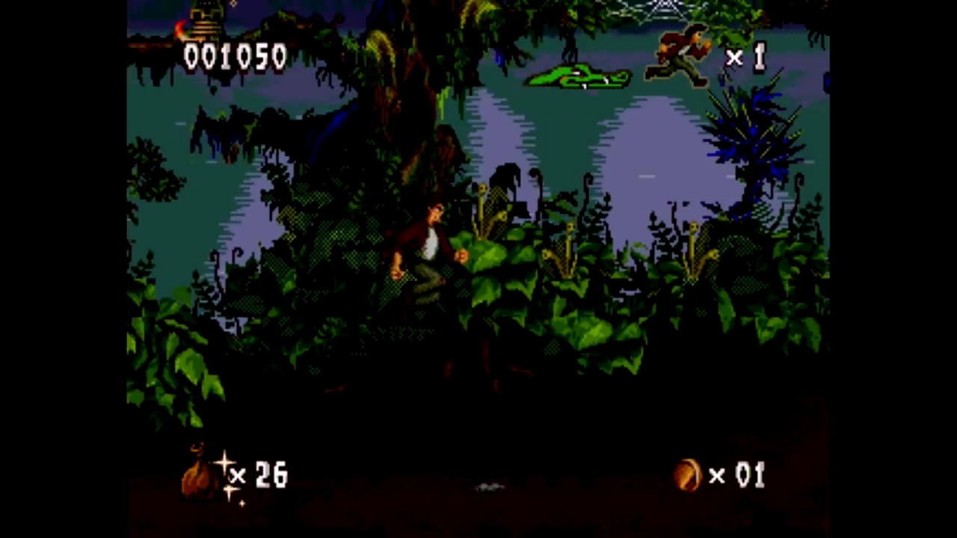
# Run right through Pitfall's jungle throwing sling stones, then pause and highlight Close Content.
pyautogui.press('Right')
pyautogui.press('x')
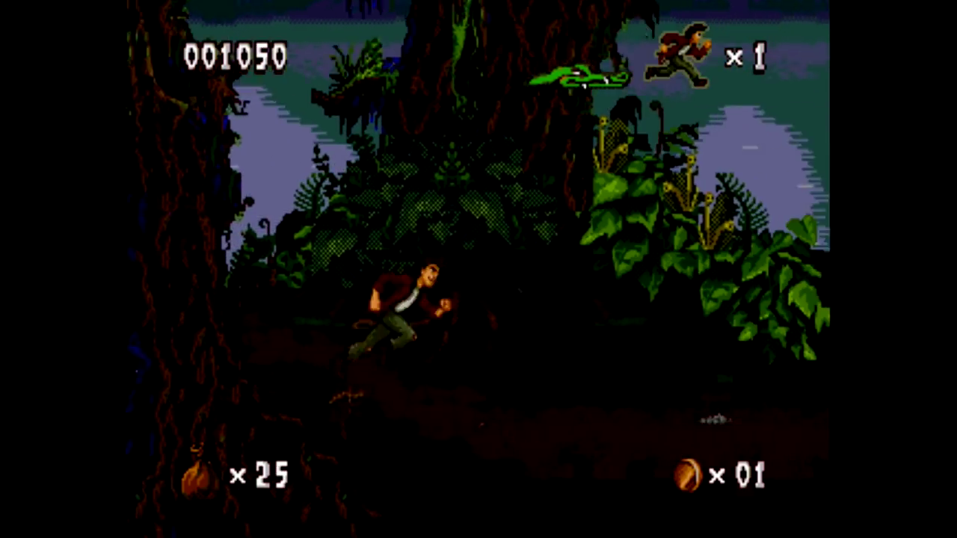
pyautogui.press('Right')
pyautogui.press('x')
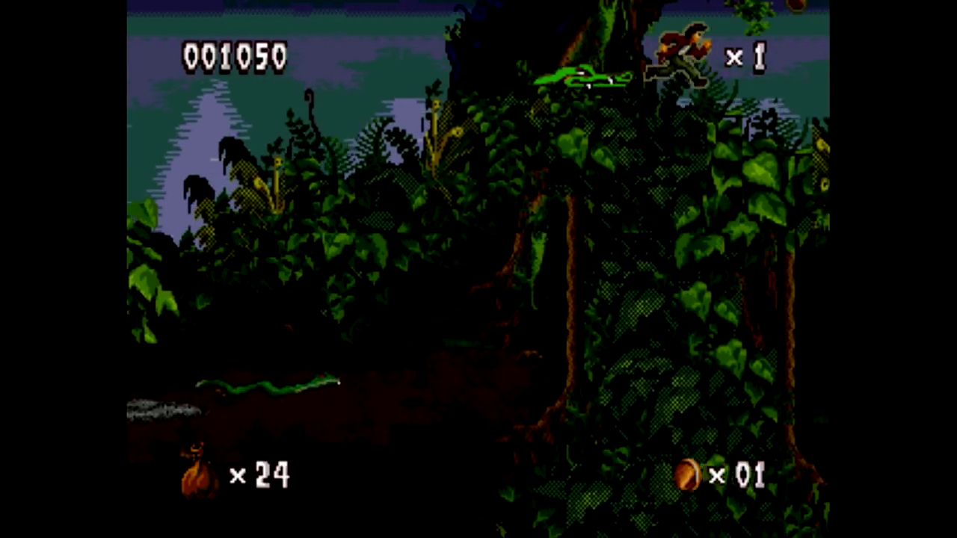
pyautogui.press('Right')
pyautogui.press('x')
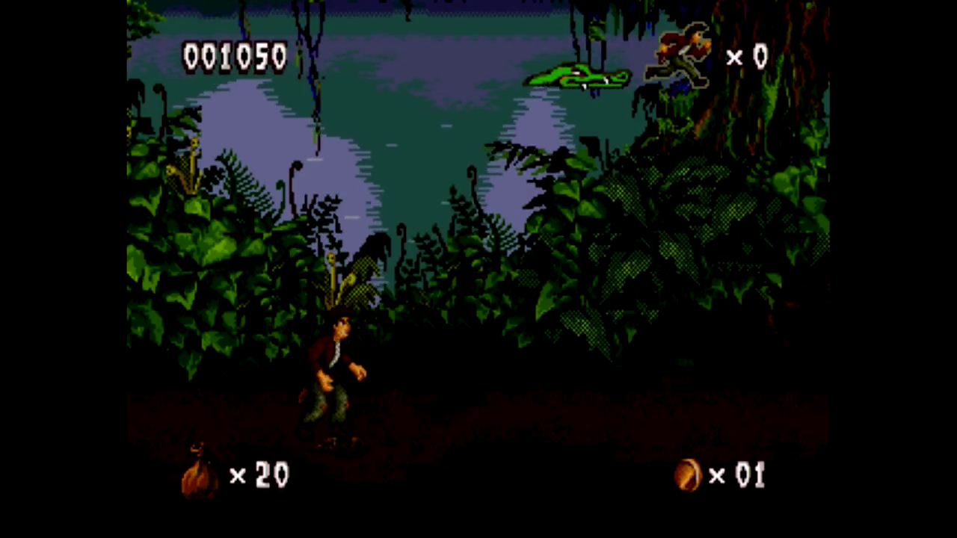
pyautogui.press('F1')
pyautogui.press('Down')
pyautogui.press('Down')
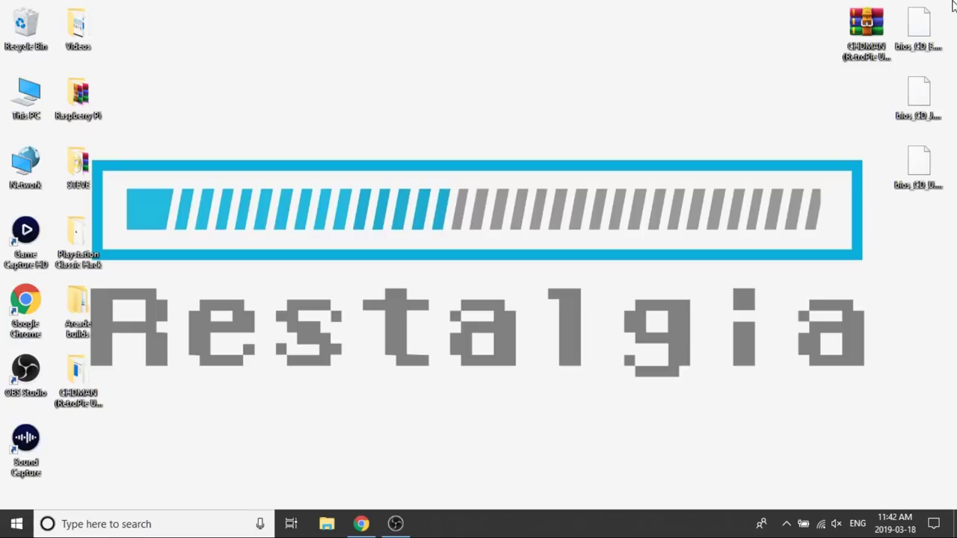
# Box-select the bios_CD_E.bin, bios_CD_J.bin and bios_CD_U.bin icons at the desktop's top right.
pyautogui.moveTo(951, 2); pyautogui.dragTo(908, 208)
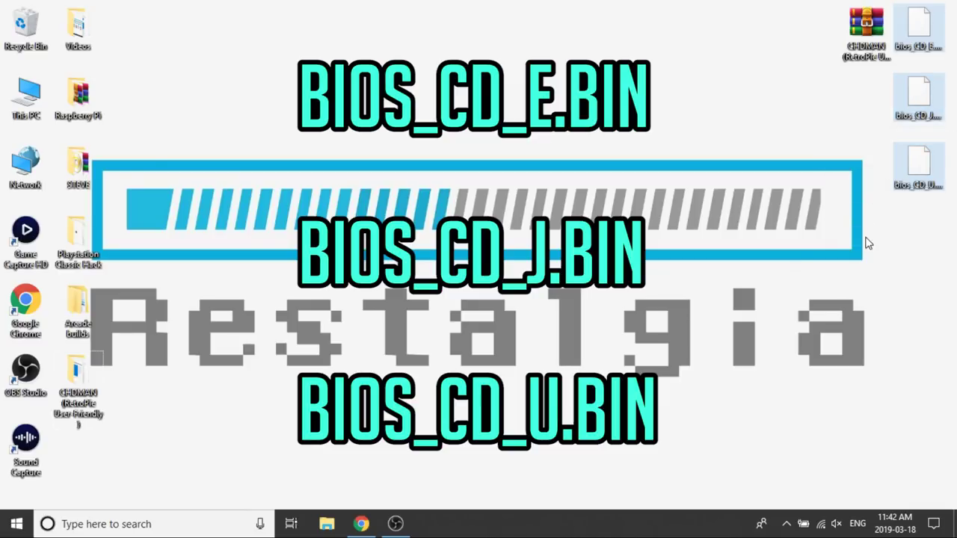
pyautogui.click(869, 244)
pyautogui.click(917, 97)
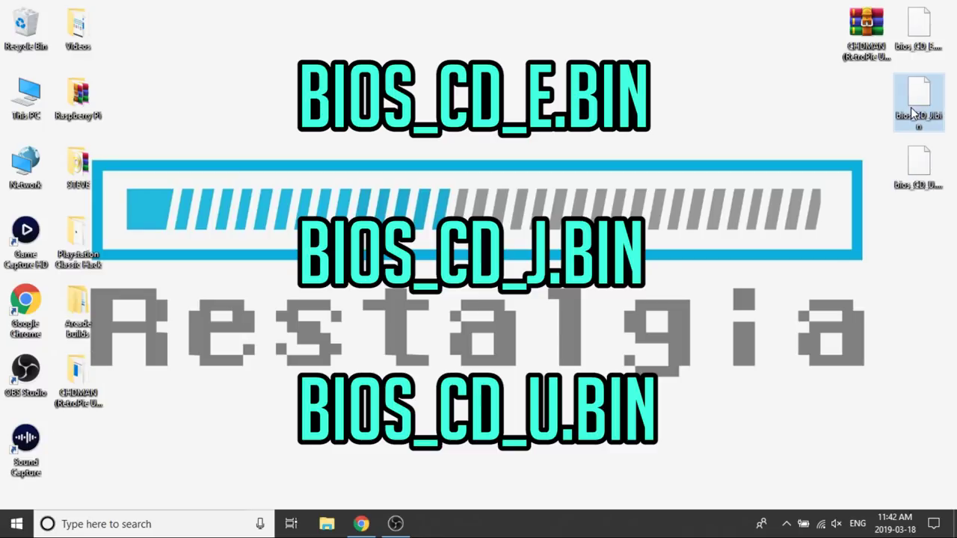
pyautogui.click(909, 166)
pyautogui.click(917, 36)
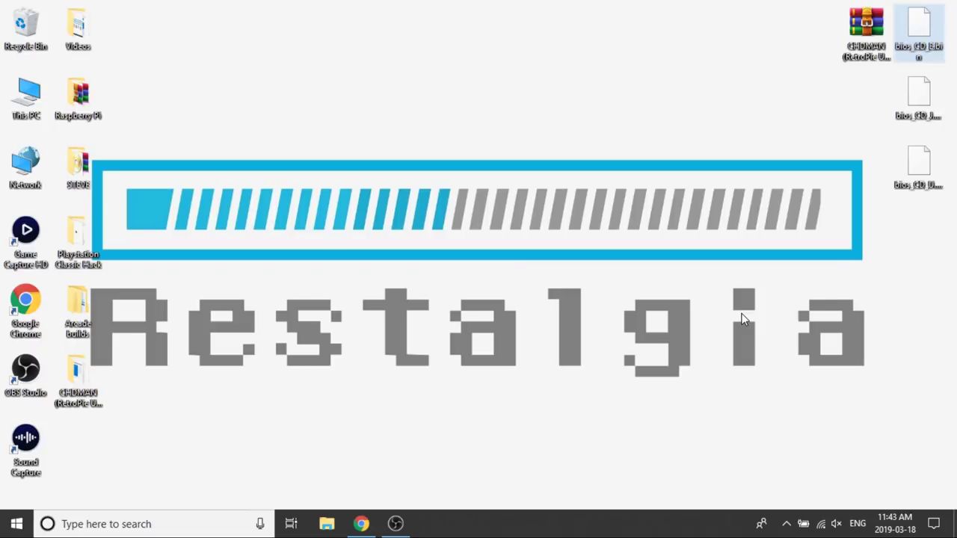
pyautogui.click(864, 45)
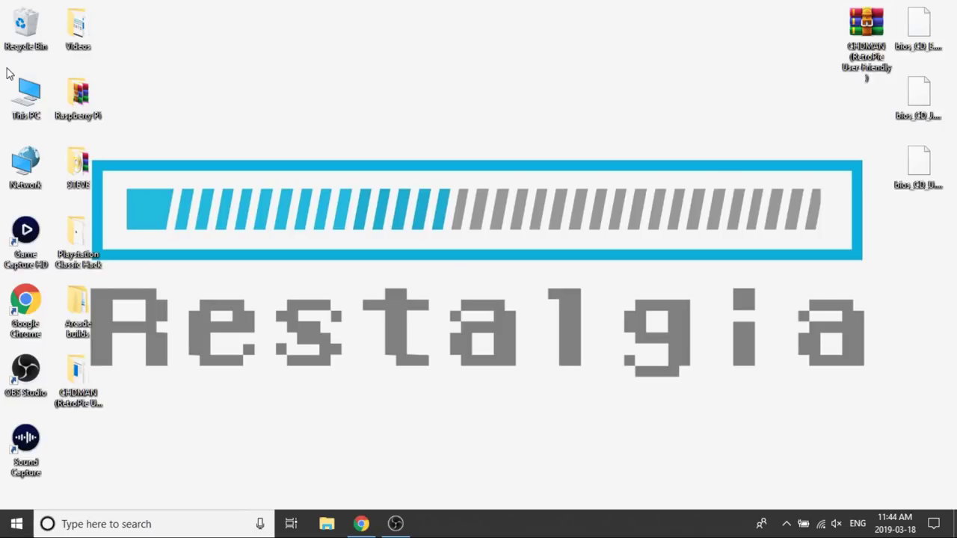
# Navigate This PC > SONY (J:) > bleemsync > opt > retroarch.
pyautogui.doubleClick(30, 103)
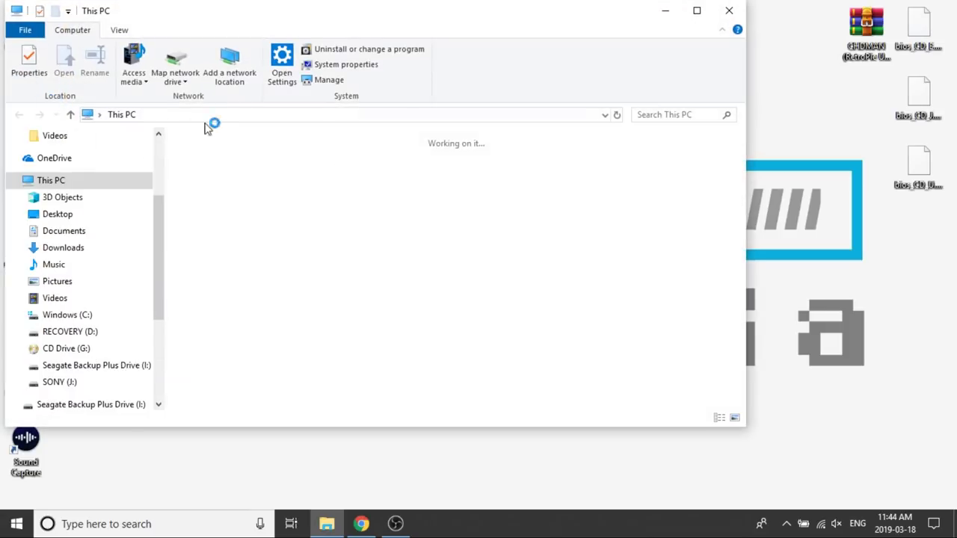
pyautogui.doubleClick(300, 385)
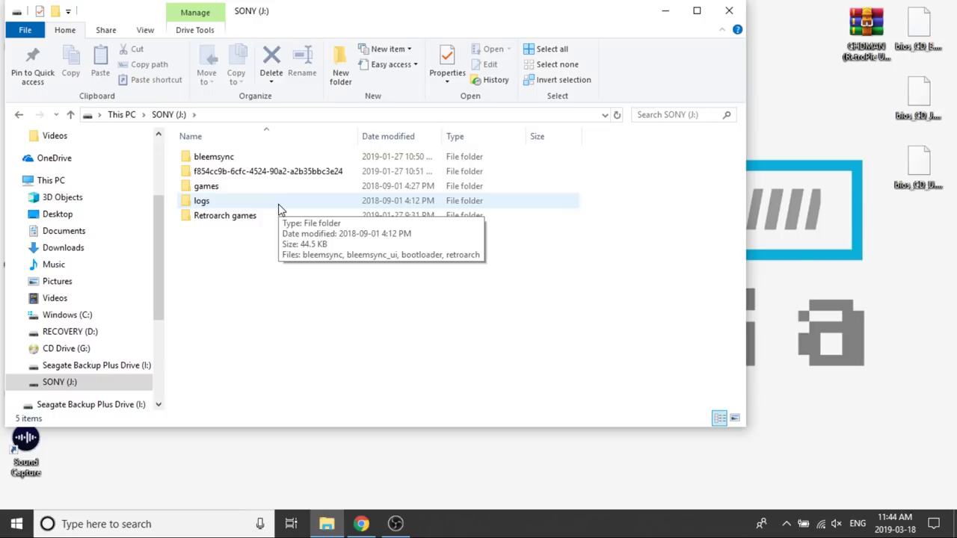
pyautogui.click(210, 160)
pyautogui.doubleClick(209, 160)
pyautogui.doubleClick(237, 219)
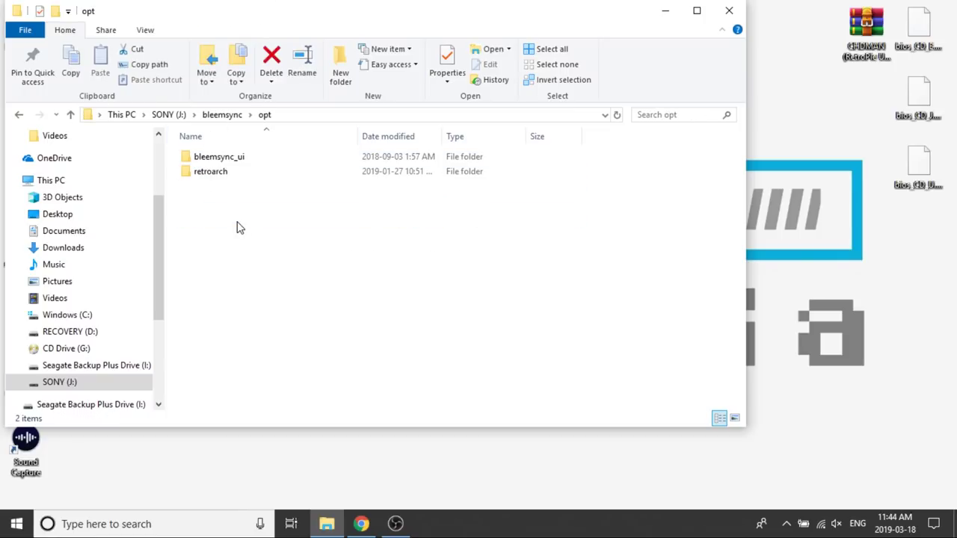
pyautogui.click(219, 174)
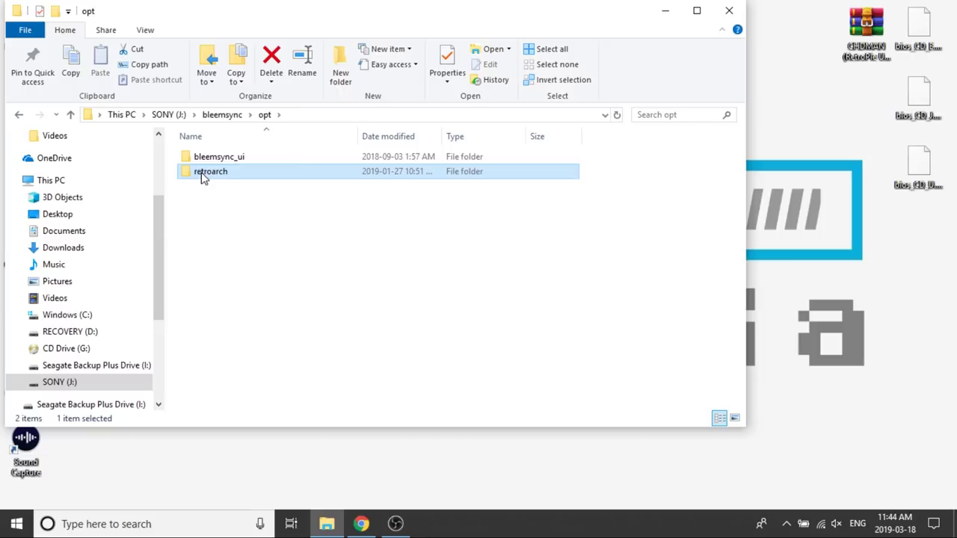
pyautogui.moveTo(202, 177)
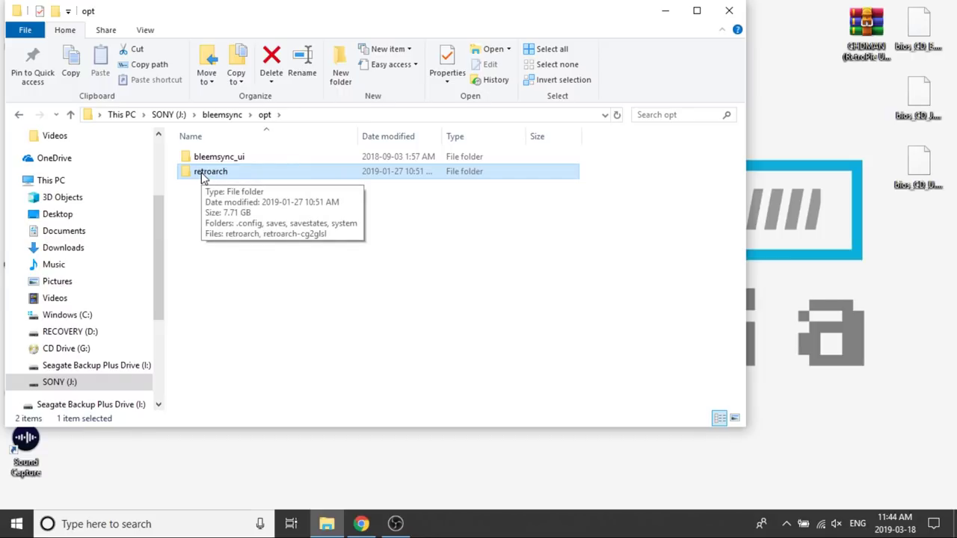
pyautogui.doubleClick(202, 176)
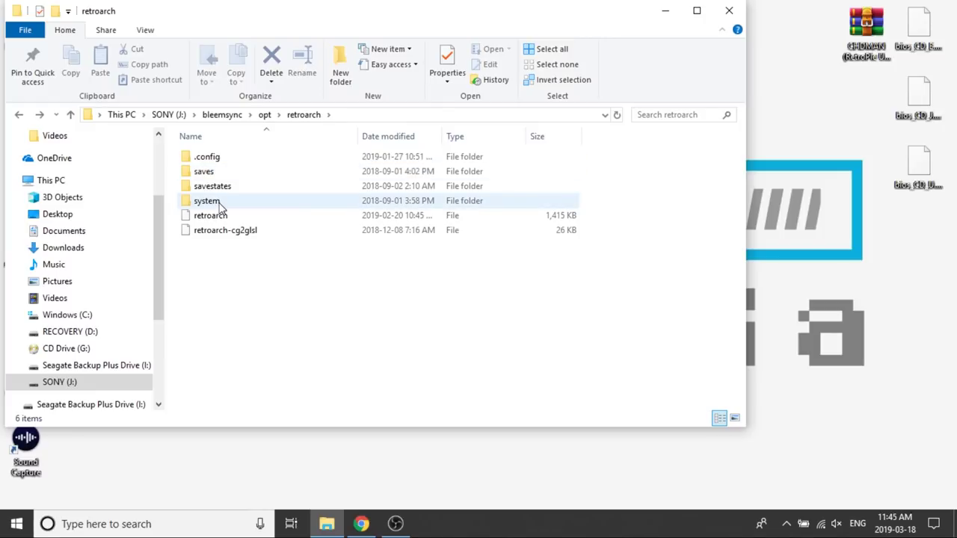
# Copy bios_CD_E, bios_CD_J and bios_CD_U .bin into retroarch\system, replacing the existing files.
pyautogui.doubleClick(217, 202)
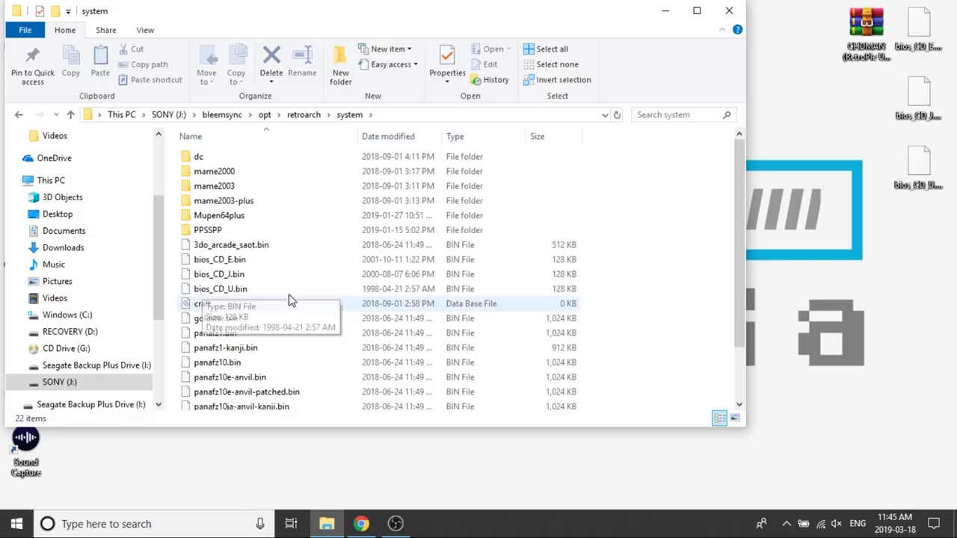
pyautogui.moveTo(898, 259); pyautogui.dragTo(633, 220)
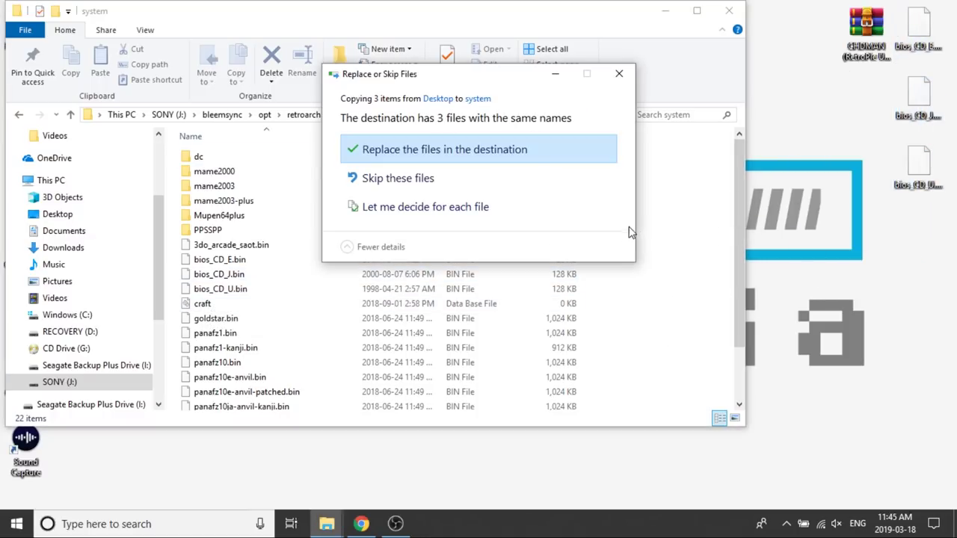
pyautogui.click(417, 150)
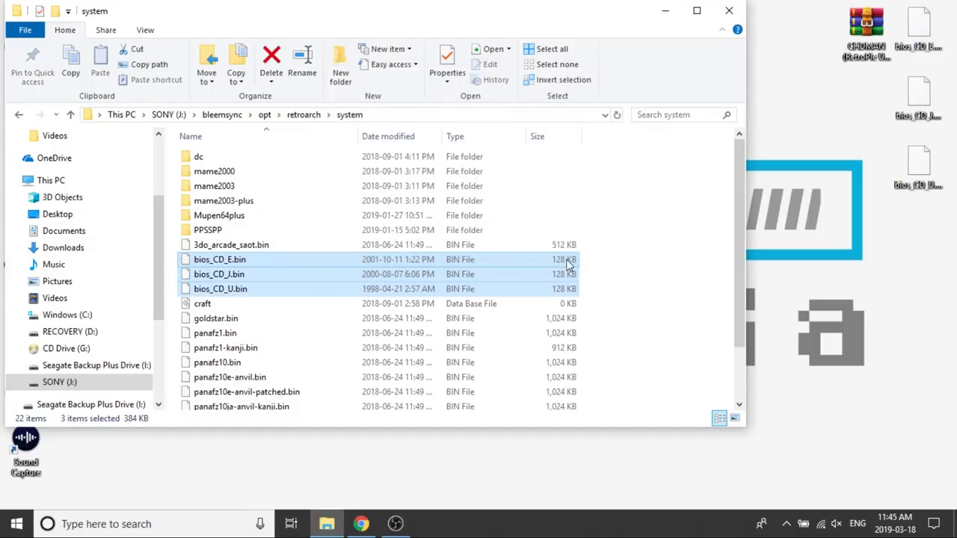
pyautogui.click(599, 269)
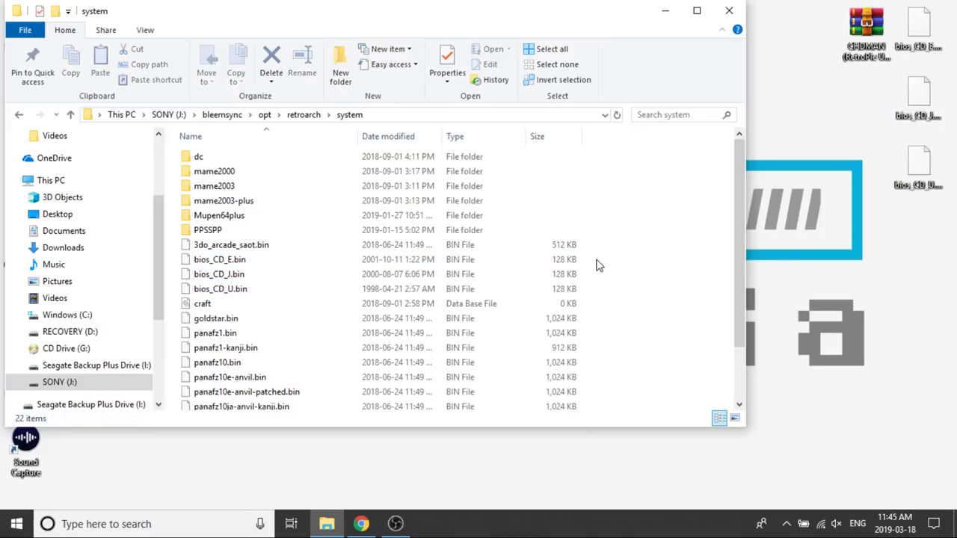
pyautogui.moveTo(598, 260); pyautogui.dragTo(515, 298)
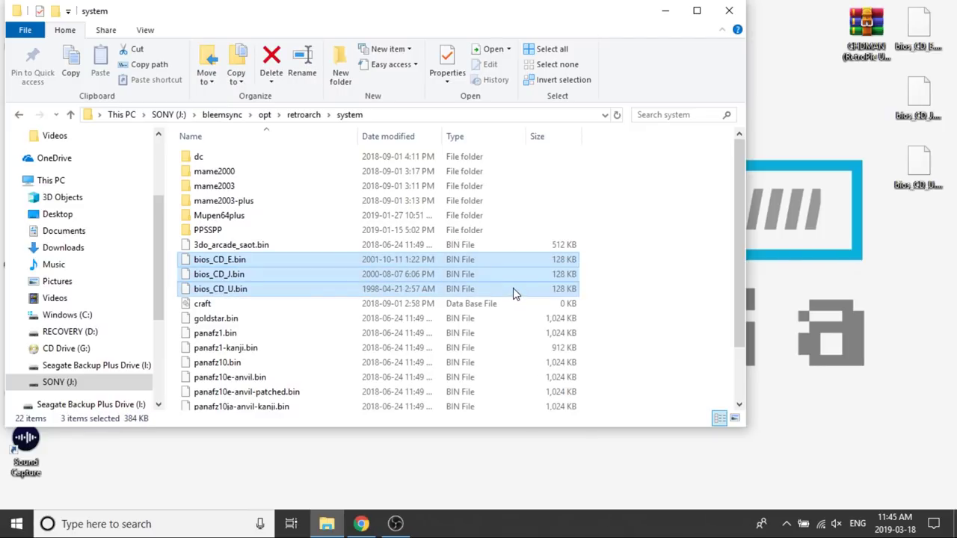
# Go back up to SONY (J:) and open Retroarch games > Sega CD.
pyautogui.click(20, 116)
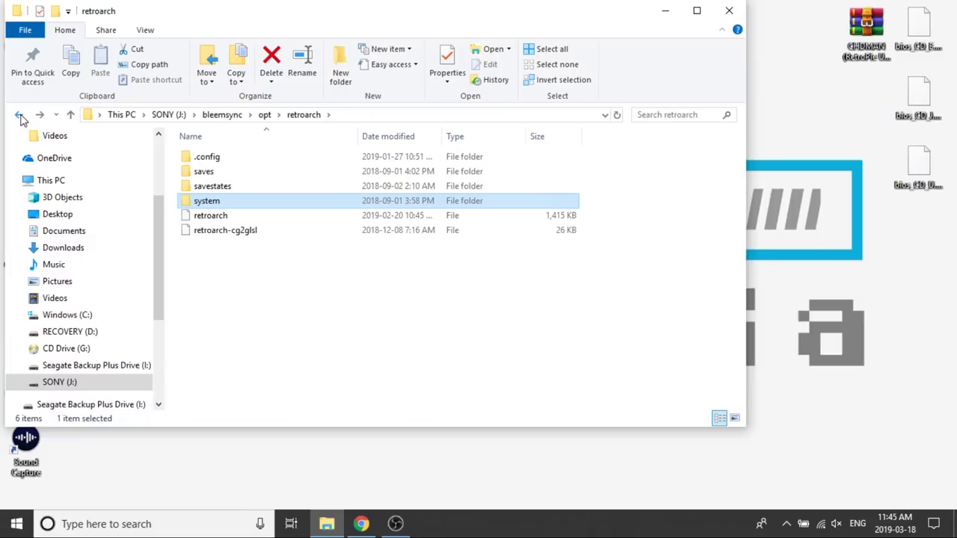
pyautogui.click(20, 116)
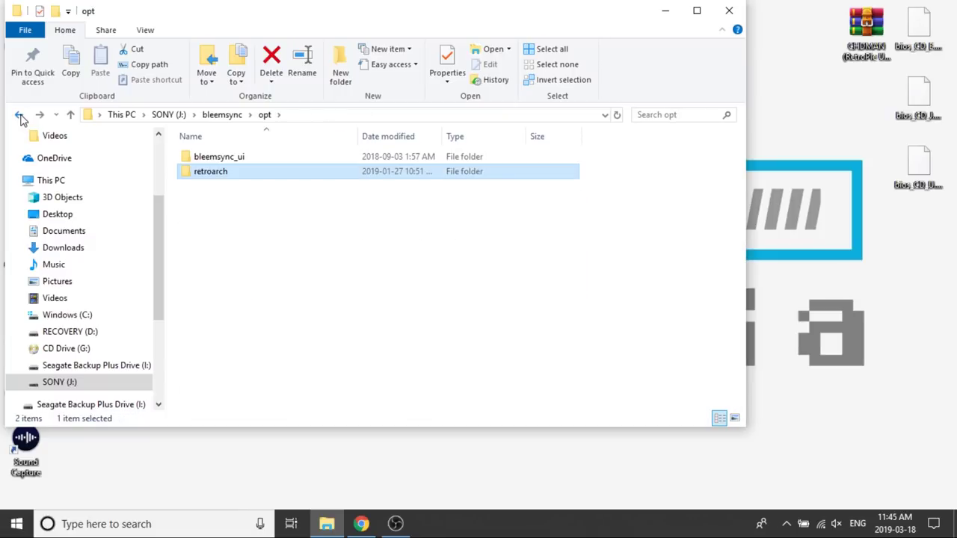
pyautogui.click(20, 116)
pyautogui.click(20, 116)
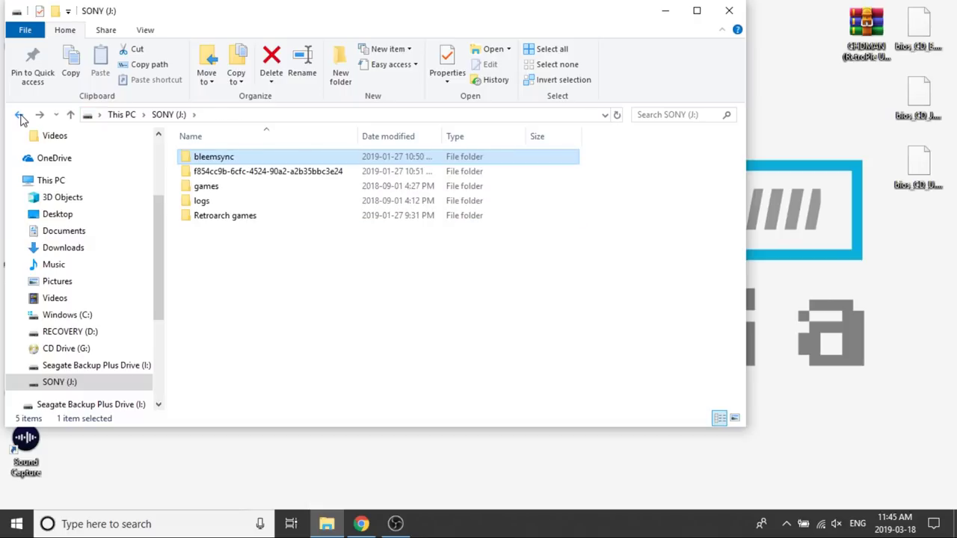
pyautogui.doubleClick(234, 220)
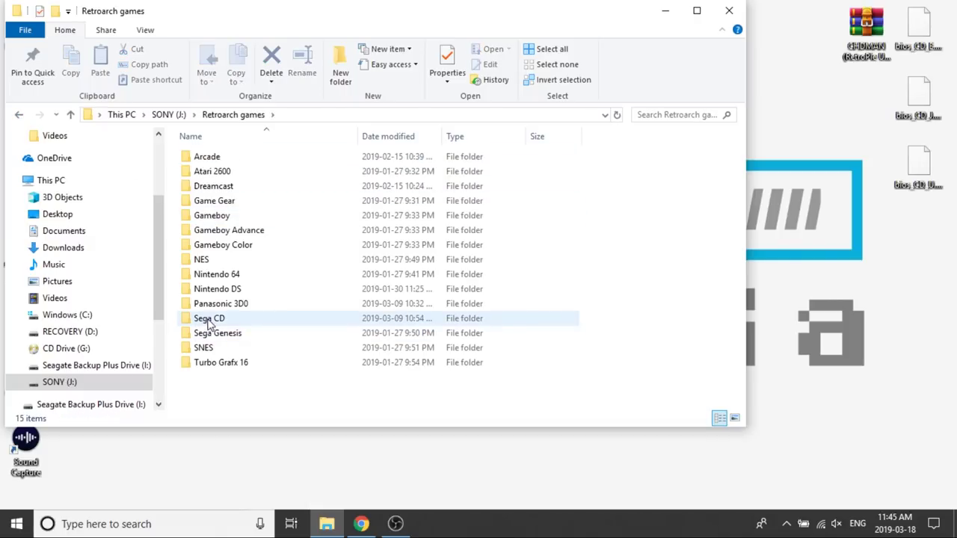
pyautogui.doubleClick(210, 320)
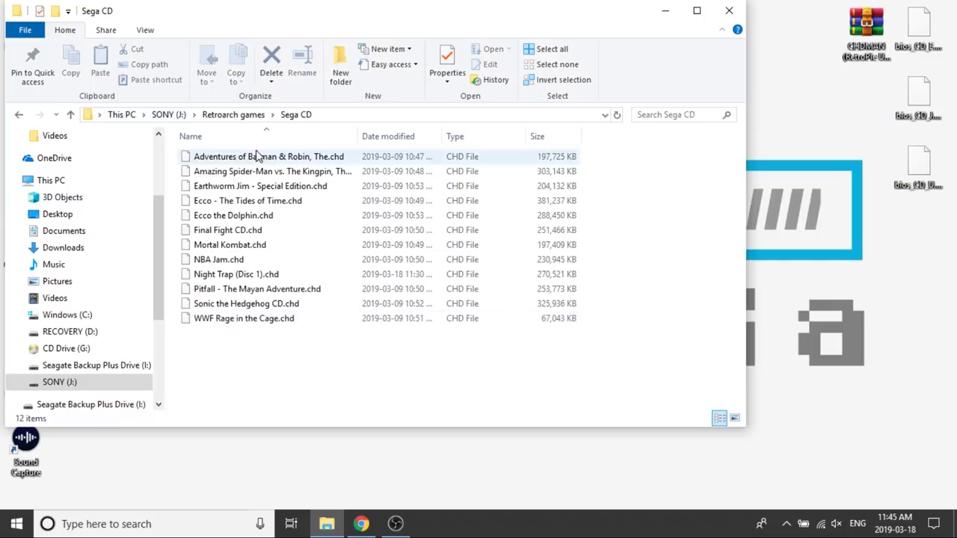
# Widen the Name column and run through the game titles down to Night Trap (Disc 1).chd.
pyautogui.moveTo(358, 135); pyautogui.dragTo(404, 135)
pyautogui.click(335, 155)
pyautogui.click(330, 171)
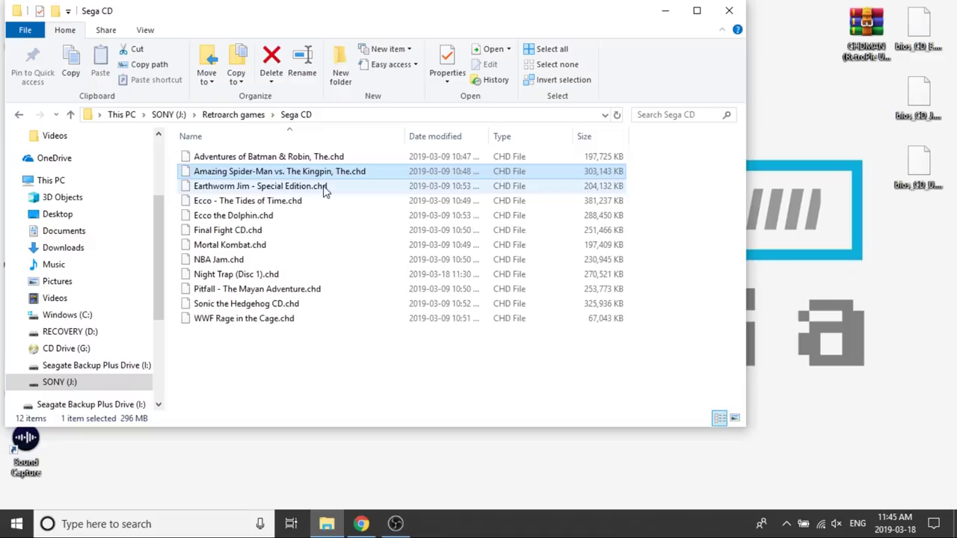
pyautogui.click(247, 200)
pyautogui.click(243, 259)
pyautogui.click(235, 289)
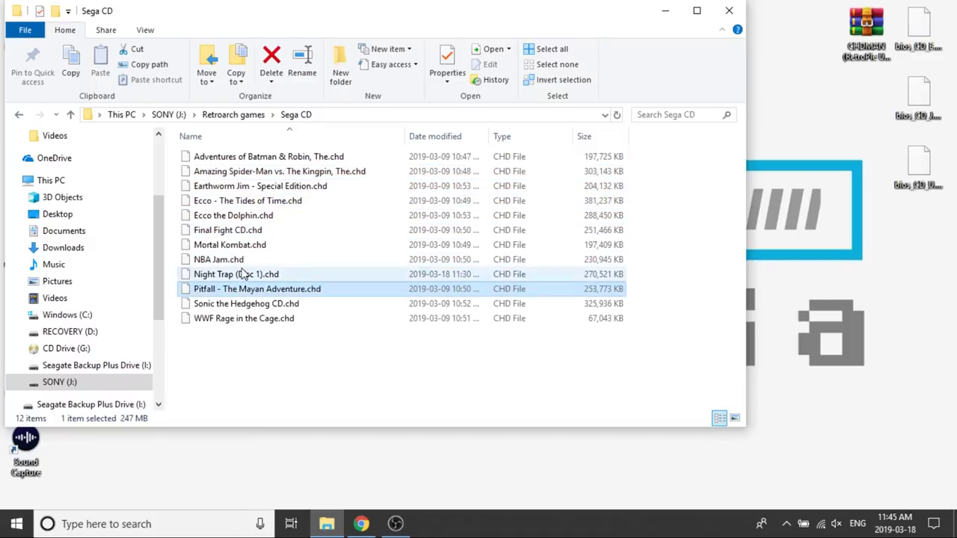
pyautogui.click(243, 275)
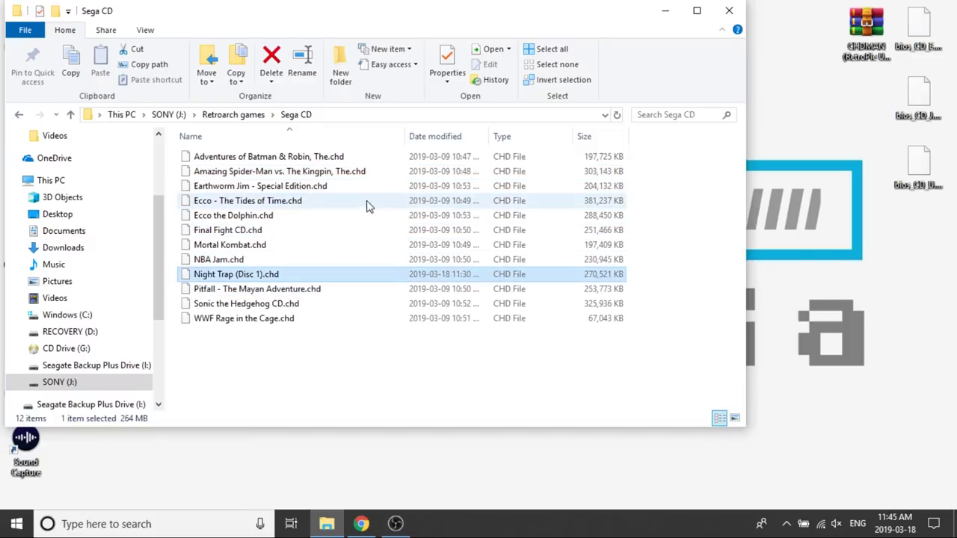
# Minimize Explorer, move the CHDMAN folder to the desktop centre, and open it.
pyautogui.click(662, 12)
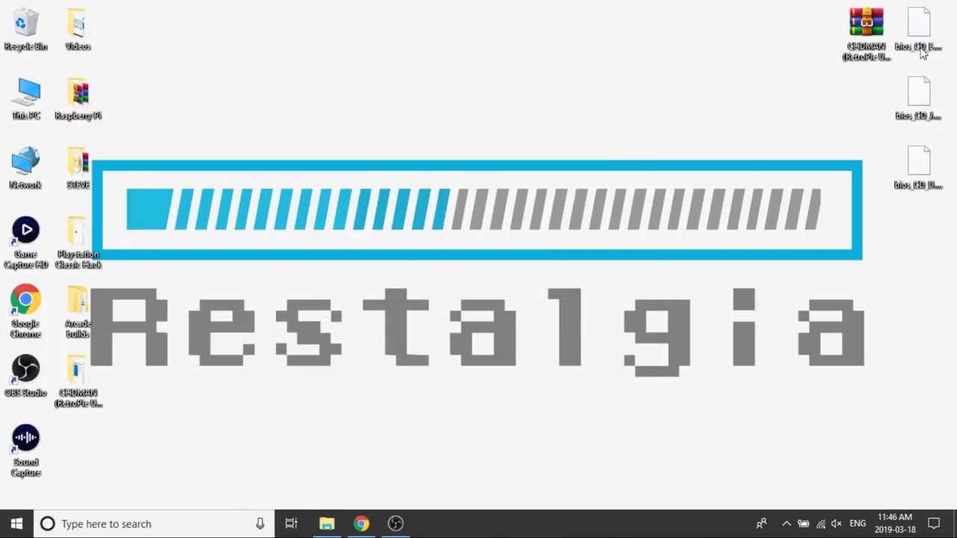
pyautogui.click(865, 39)
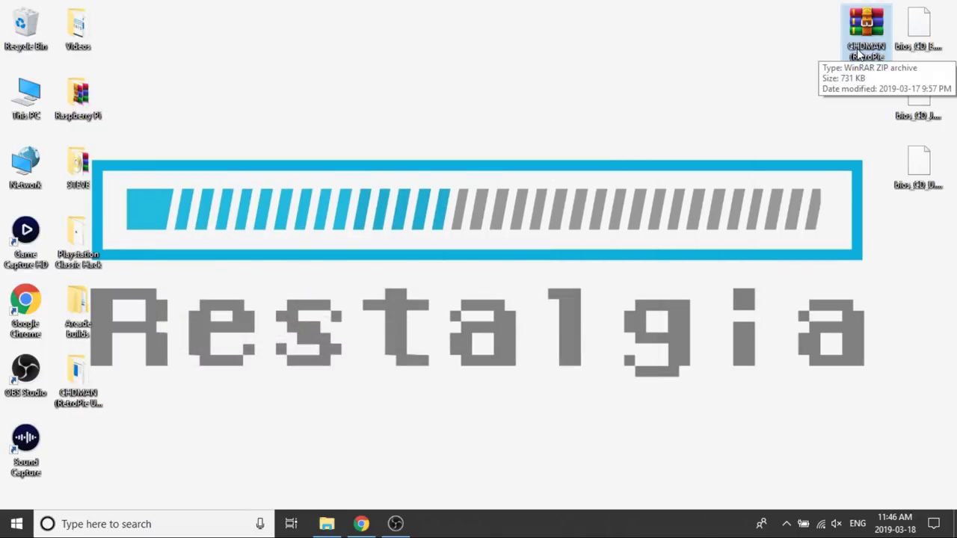
pyautogui.moveTo(88, 367); pyautogui.dragTo(718, 135)
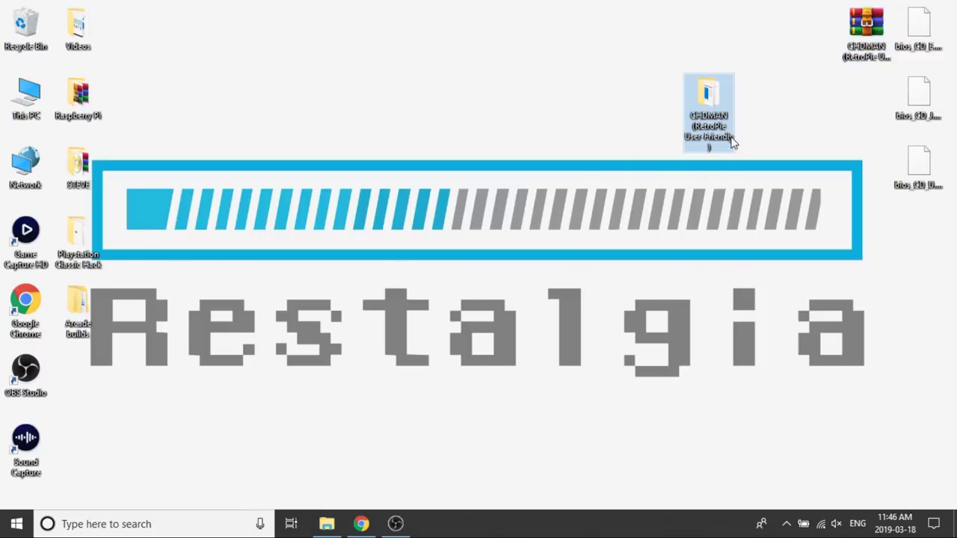
pyautogui.doubleClick(718, 133)
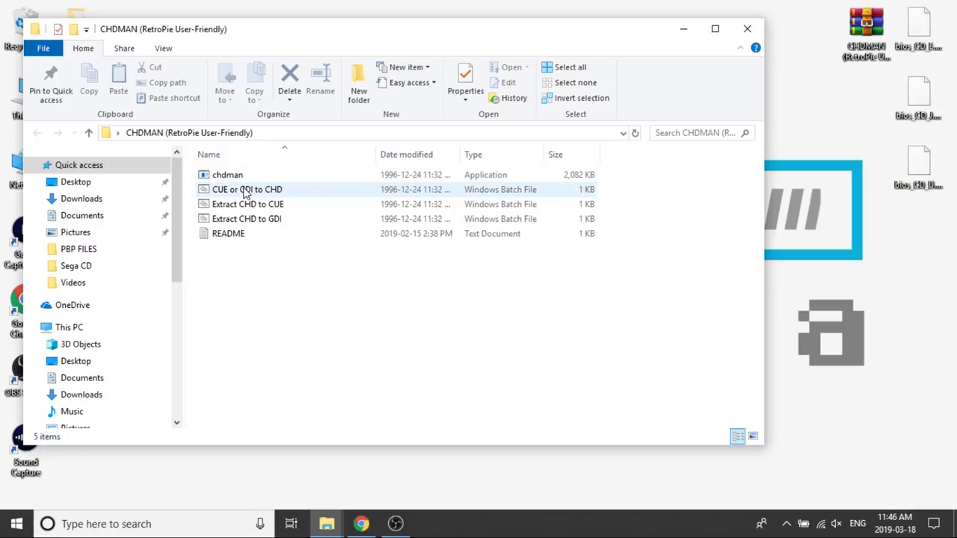
# Walk through the CUE/GDI to CHD and Extract CHD to CUE/GDI scripts, then deselect.
pyautogui.click(248, 204)
pyautogui.click(247, 221)
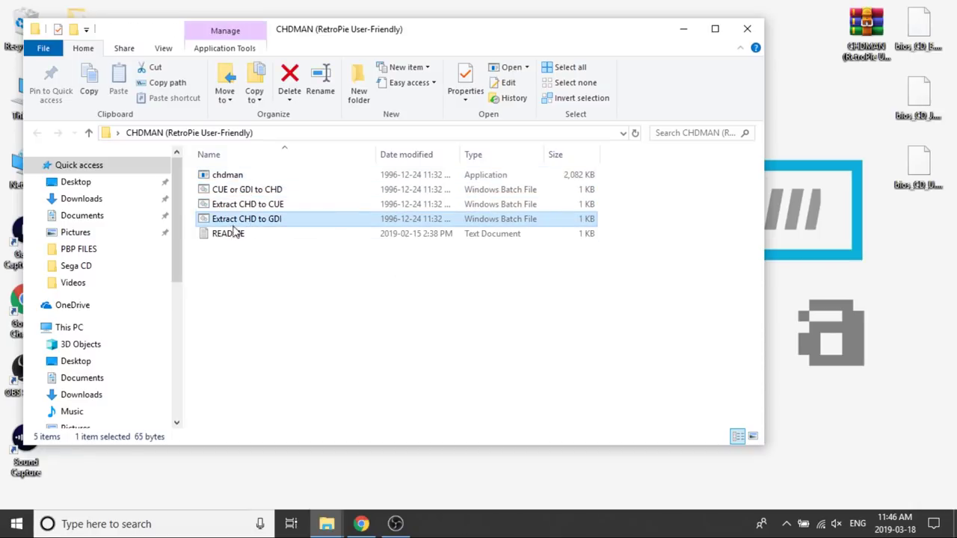
pyautogui.click(238, 190)
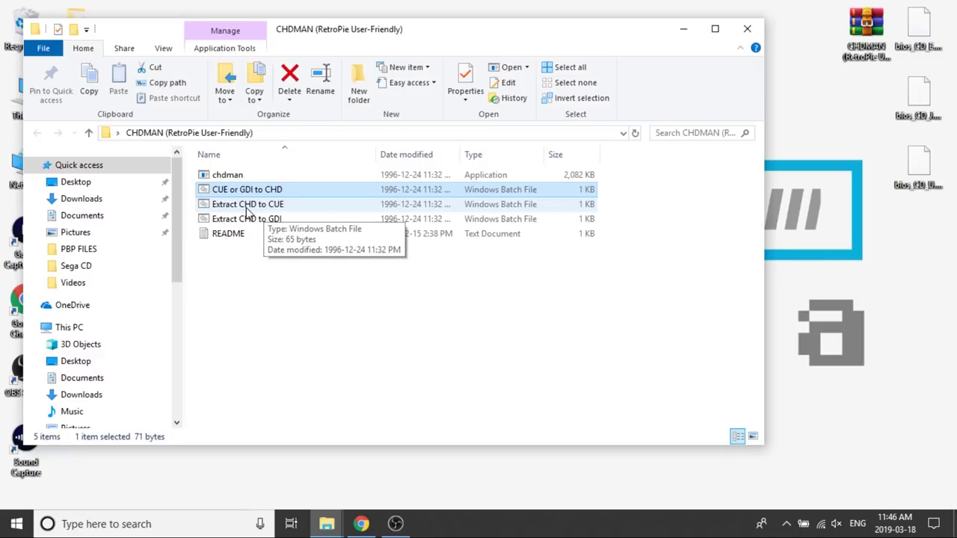
pyautogui.click(253, 208)
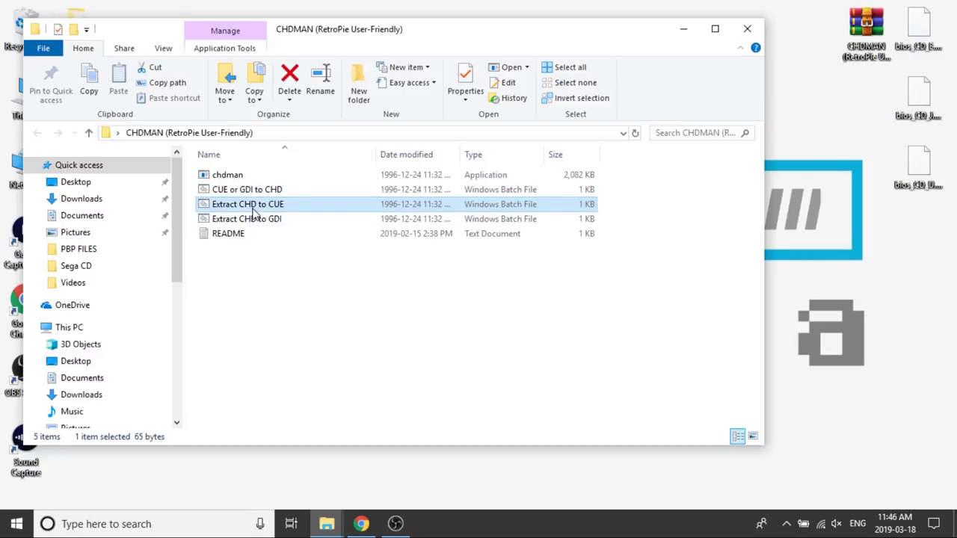
pyautogui.click(222, 222)
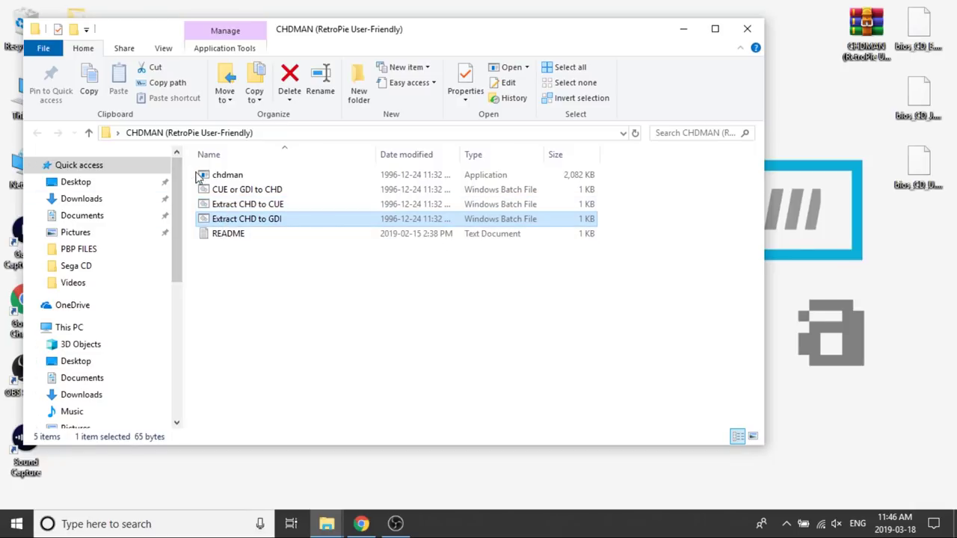
pyautogui.moveTo(190, 169); pyautogui.dragTo(233, 199)
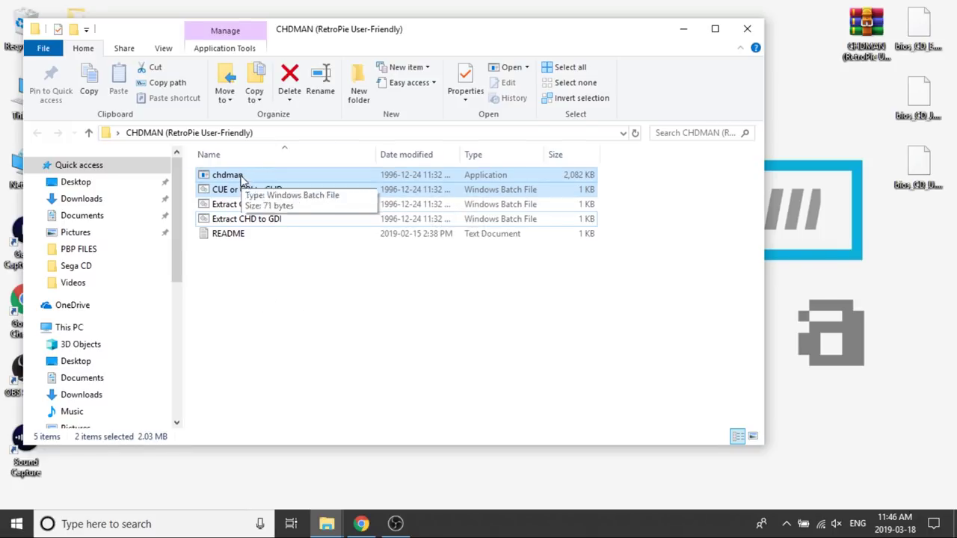
pyautogui.click(334, 309)
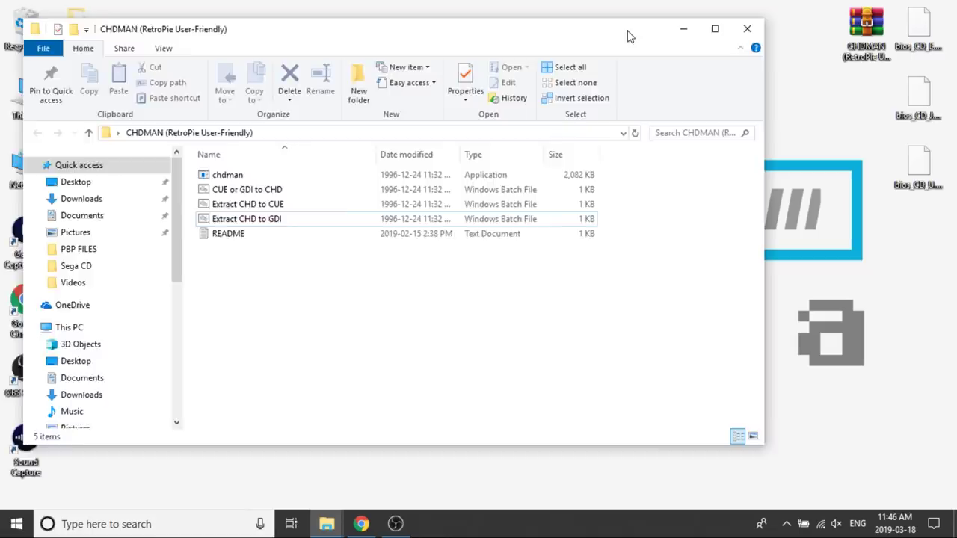
# Snap the CHDMAN window right, then open Seagate Backup Plus Drive (I:) > Roms > Sega CD.
pyautogui.moveTo(626, 32); pyautogui.dragTo(956, 187)
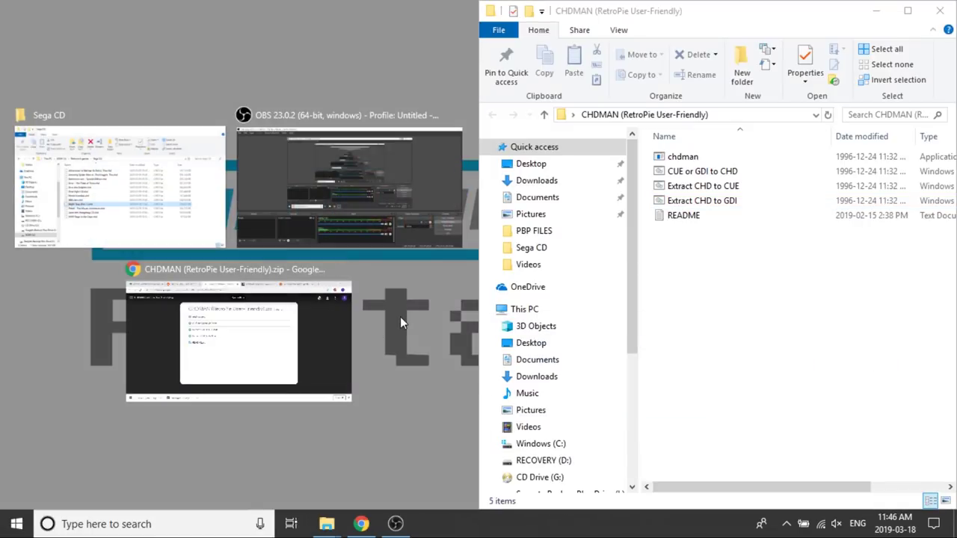
pyautogui.click(398, 315)
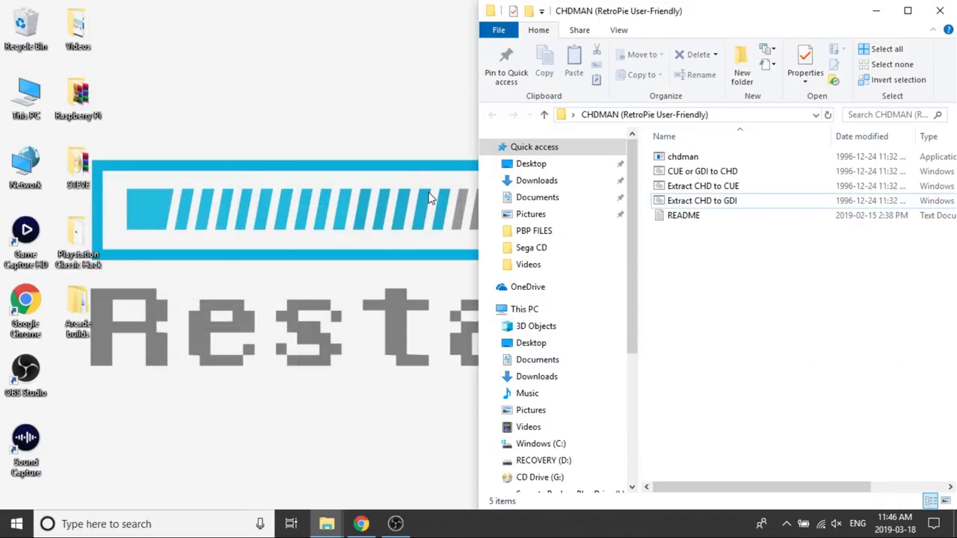
pyautogui.doubleClick(30, 109)
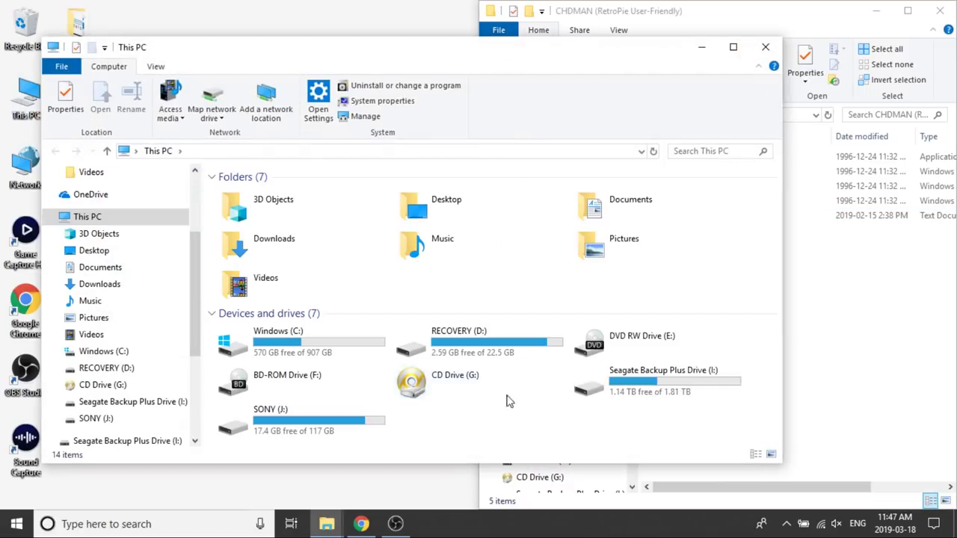
pyautogui.doubleClick(676, 391)
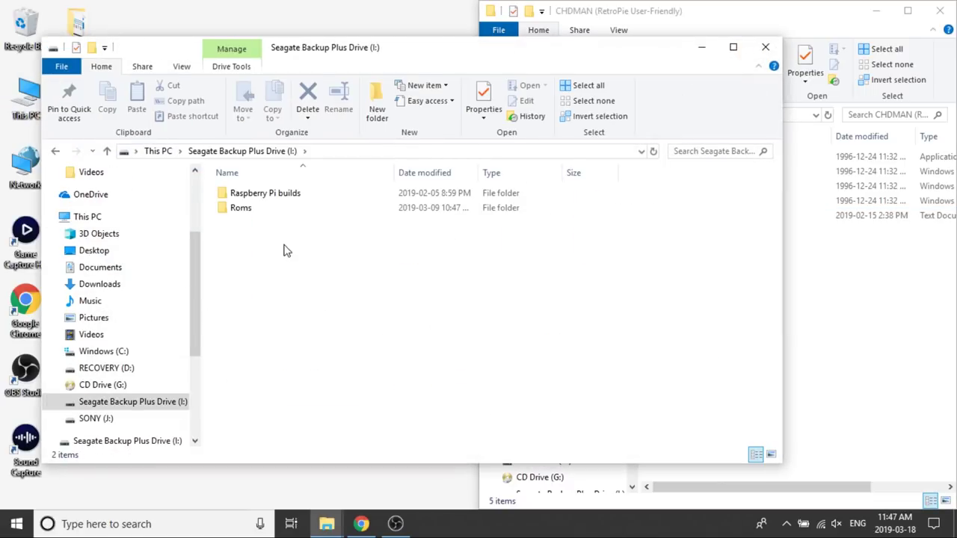
pyautogui.doubleClick(283, 210)
pyautogui.scroll(-2, 299, 274)
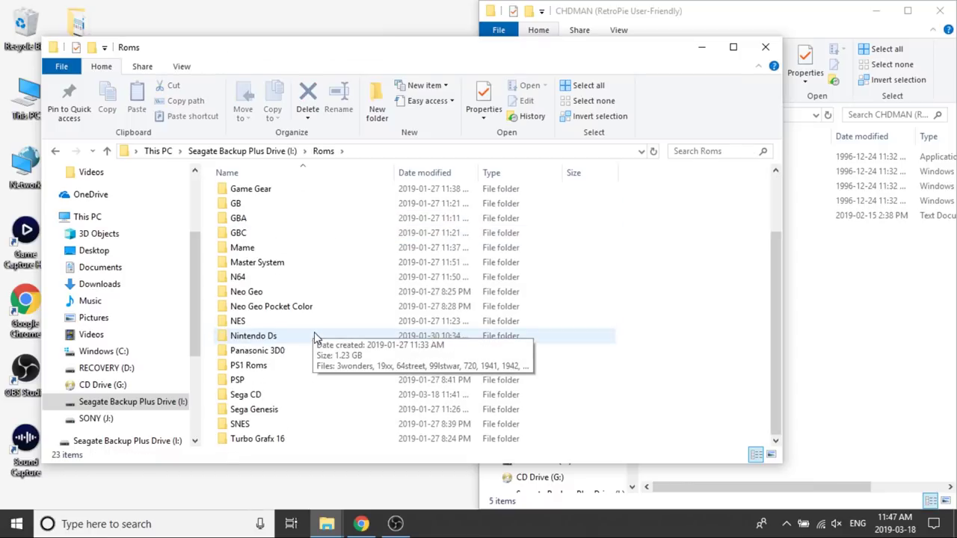
pyautogui.click(273, 399)
pyautogui.doubleClick(269, 396)
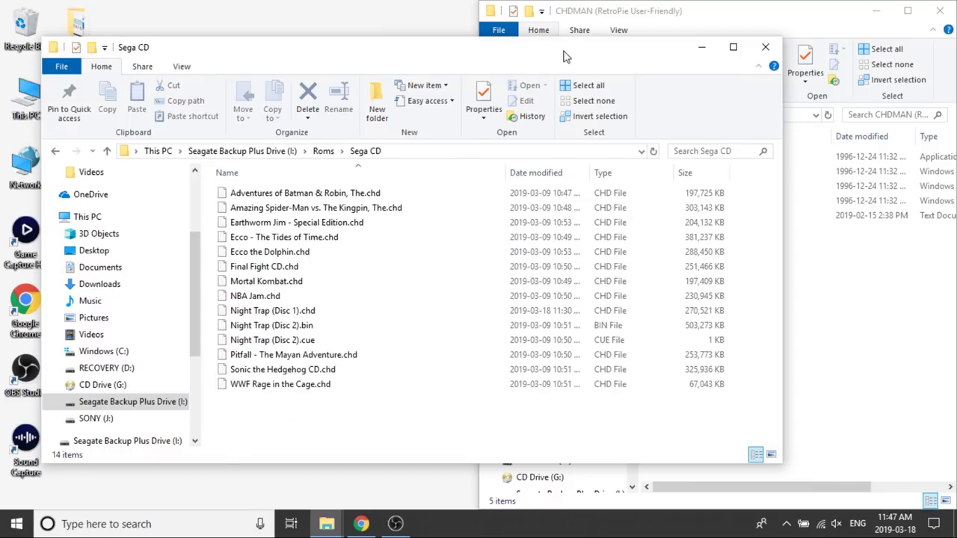
# Snap the Sega CD window left, narrow its folder pane, and select Night Trap (Disc 2) .bin and .cue.
pyautogui.moveTo(572, 51); pyautogui.dragTo(4, 70)
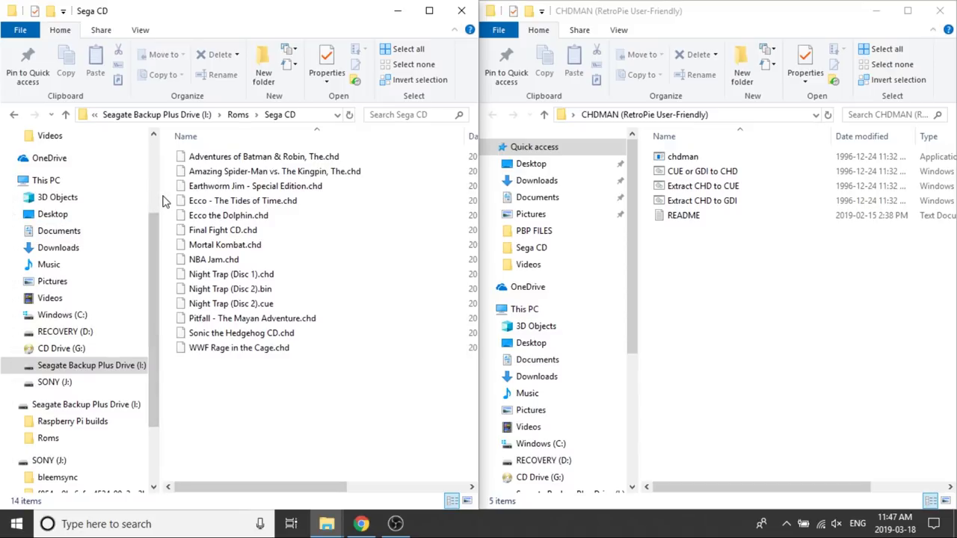
pyautogui.moveTo(161, 195); pyautogui.dragTo(37, 198)
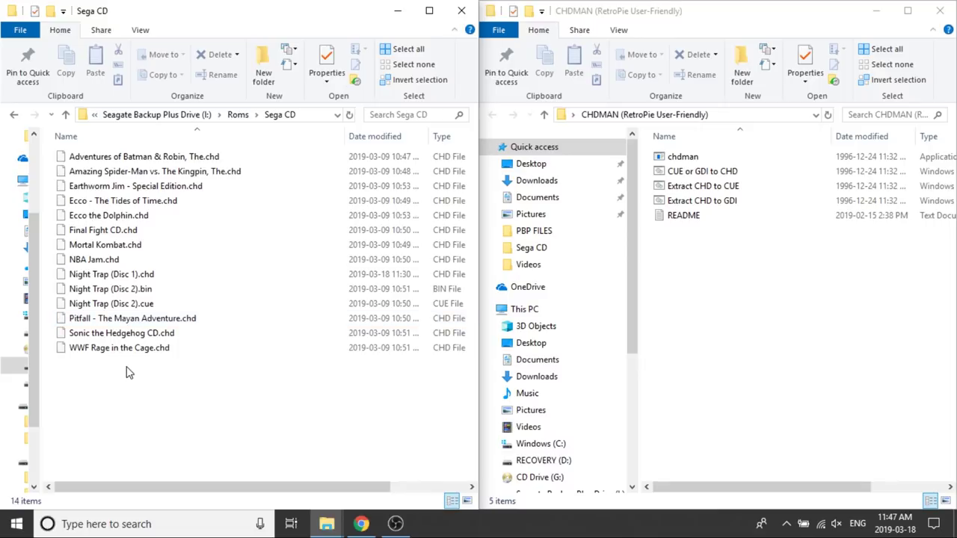
pyautogui.click(197, 171)
pyautogui.click(180, 186)
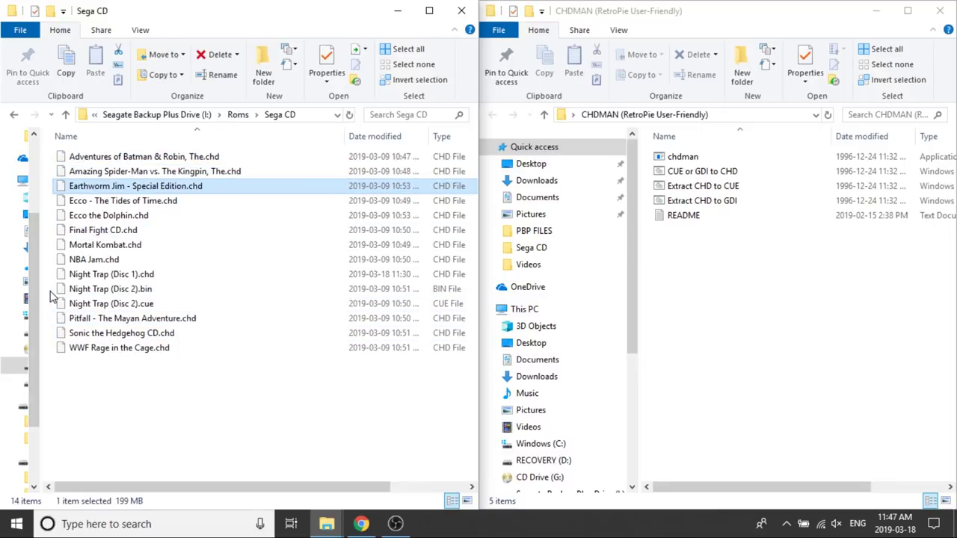
pyautogui.moveTo(51, 291); pyautogui.dragTo(150, 308)
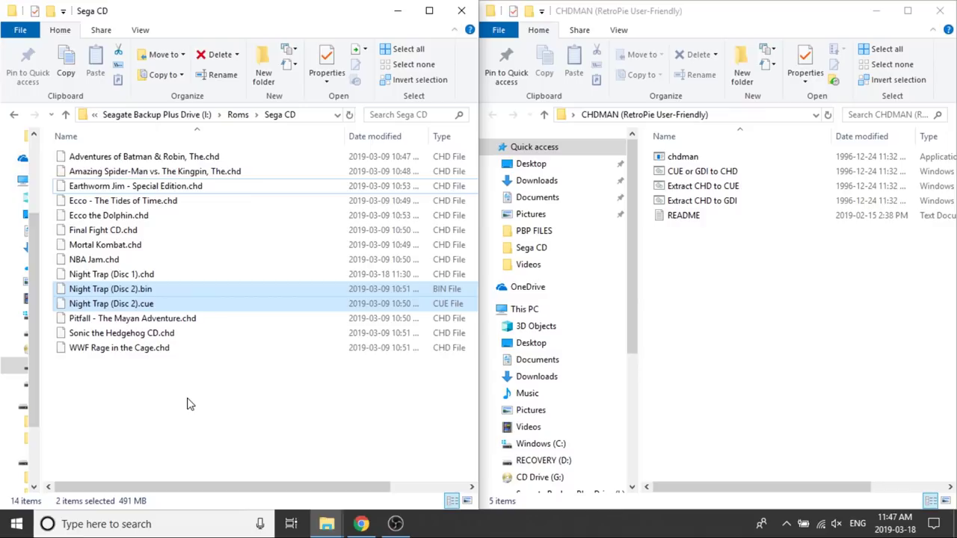
# Drag chdman and CUE or GDI to CHD from the CHDMAN window into Sega CD, then select the script.
pyautogui.click(683, 314)
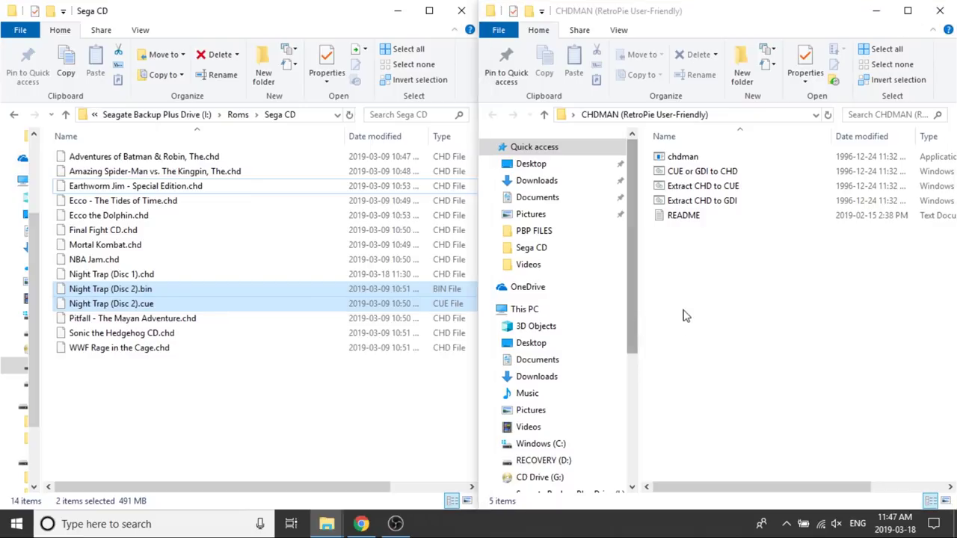
pyautogui.moveTo(649, 157); pyautogui.dragTo(706, 175)
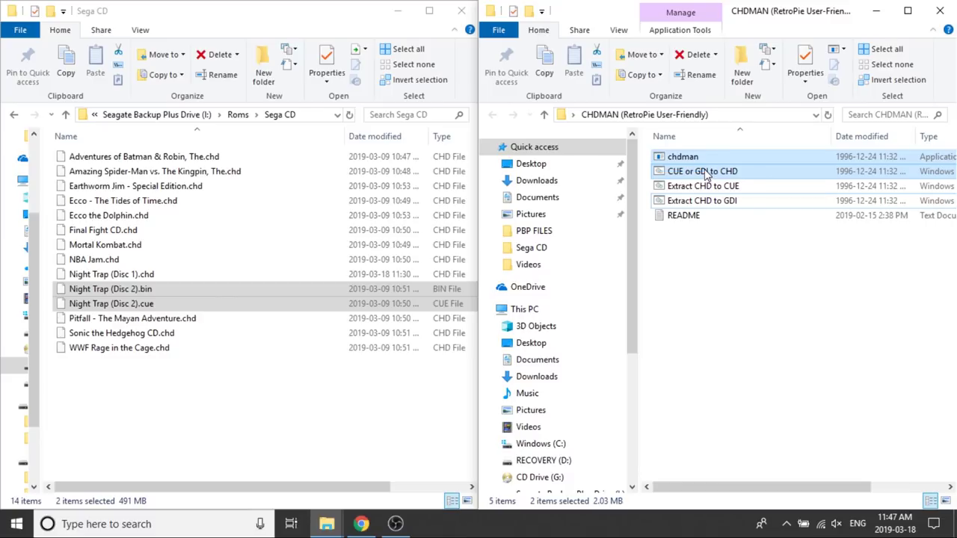
pyautogui.moveTo(705, 175); pyautogui.dragTo(221, 451)
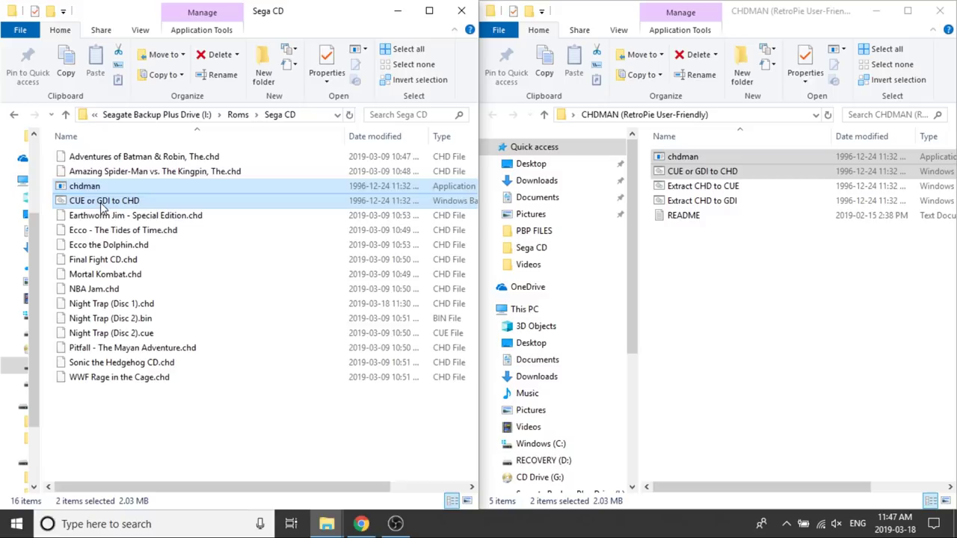
pyautogui.click(101, 202)
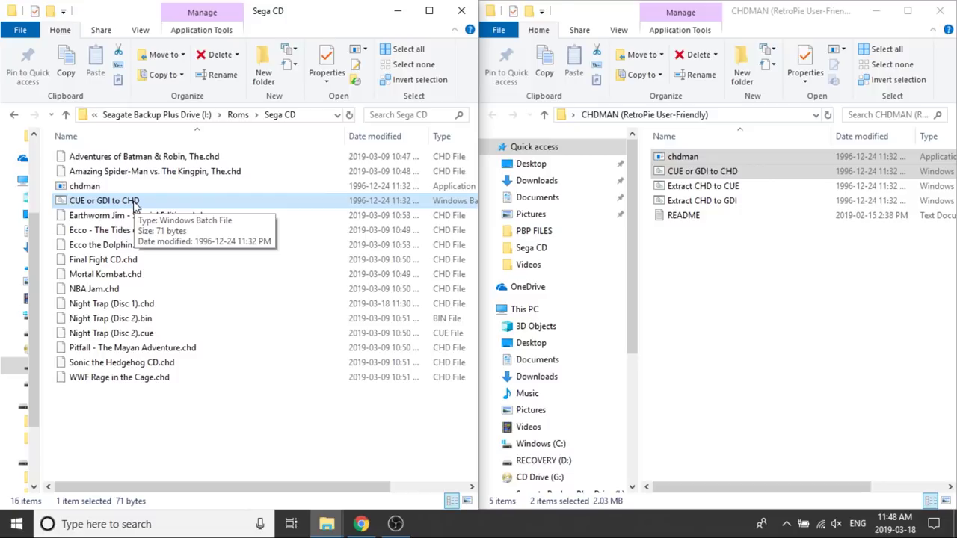
# Run the CUE or GDI to CHD batch file to create Night Trap (Disc 2).chd.
pyautogui.doubleClick(134, 201)
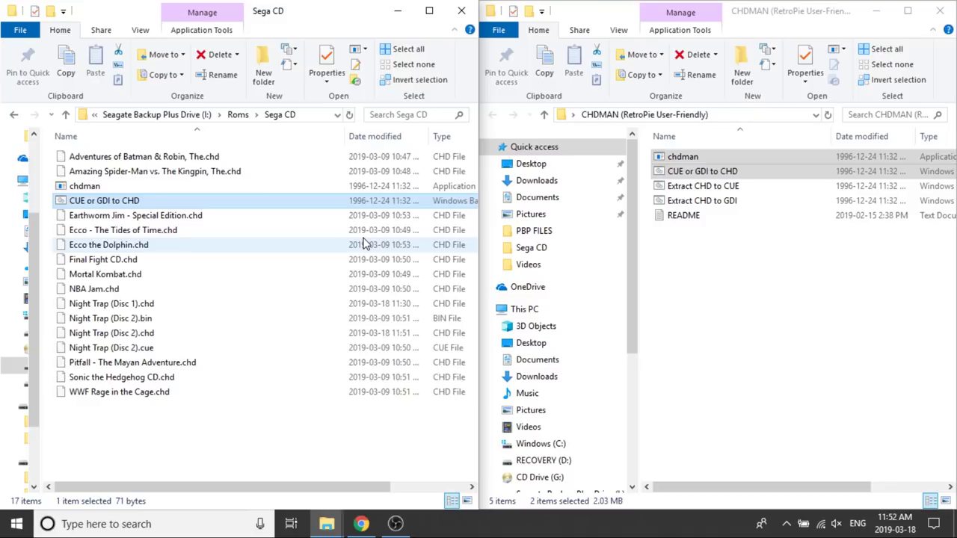
# Delete Night Trap (Disc 2).bin and .cue plus chdman and CUE or GDI to CHD, keeping the CHDs.
pyautogui.click(147, 349)
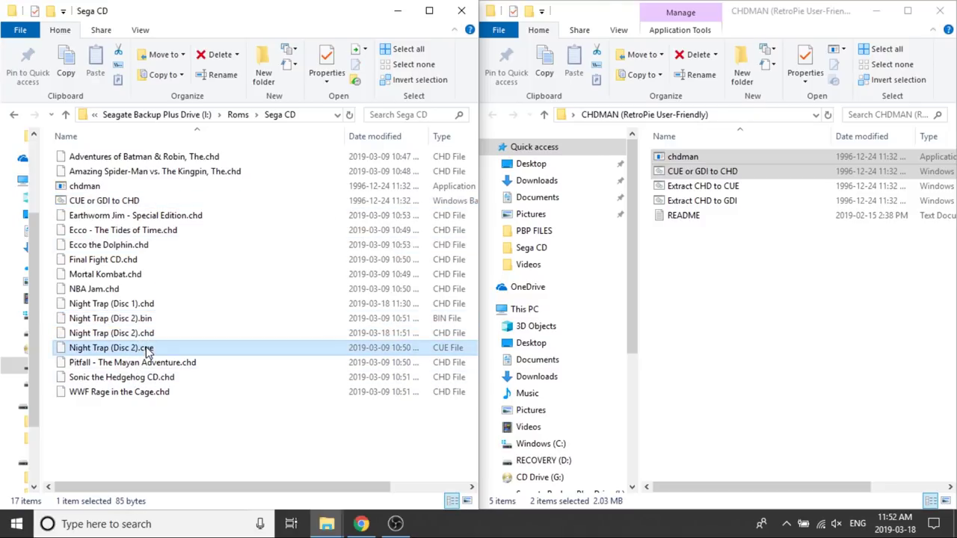
pyautogui.click(151, 337)
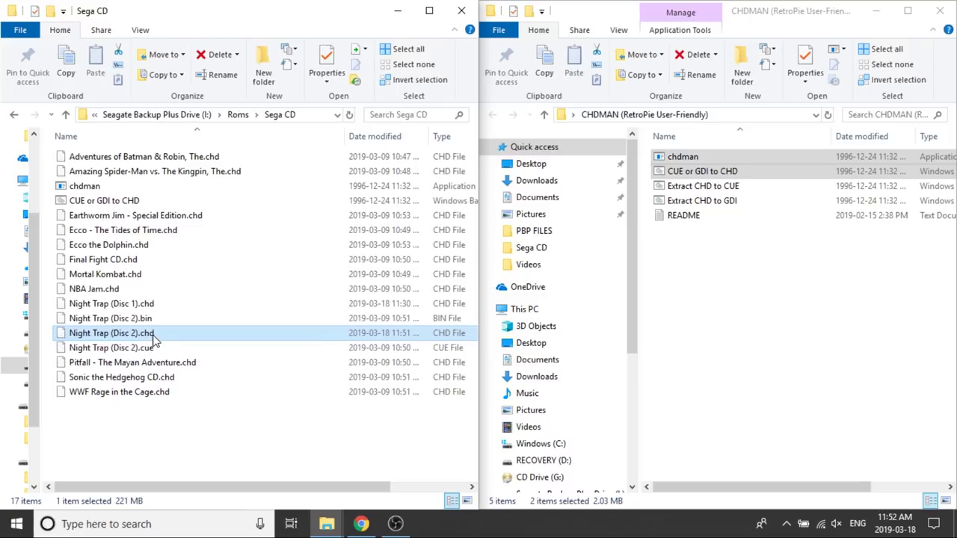
pyautogui.click(137, 305)
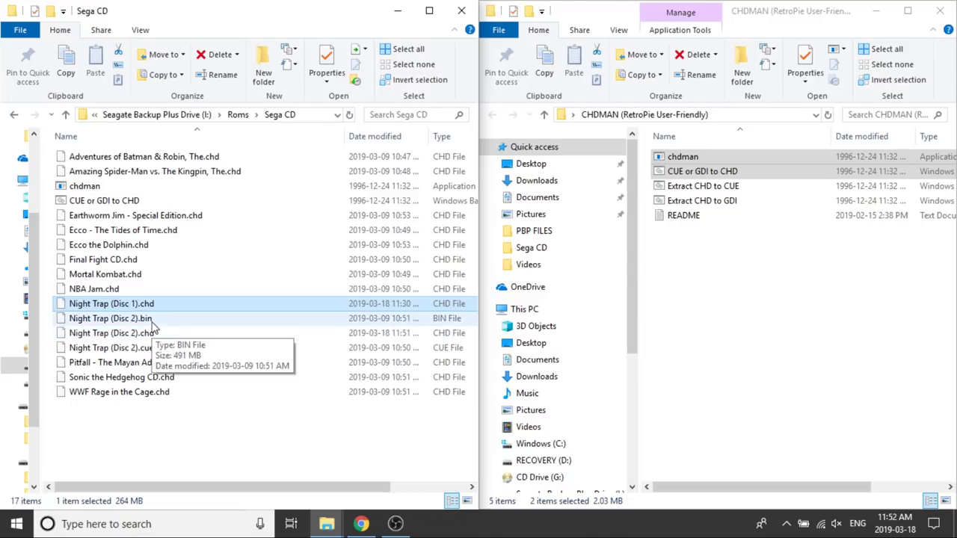
pyautogui.click(152, 323)
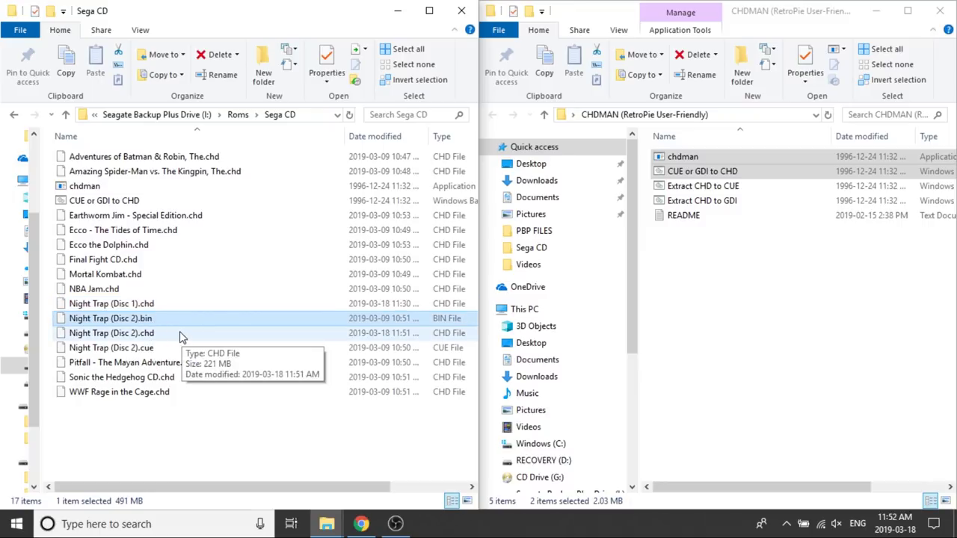
pyautogui.press('Delete')
pyautogui.click(139, 336)
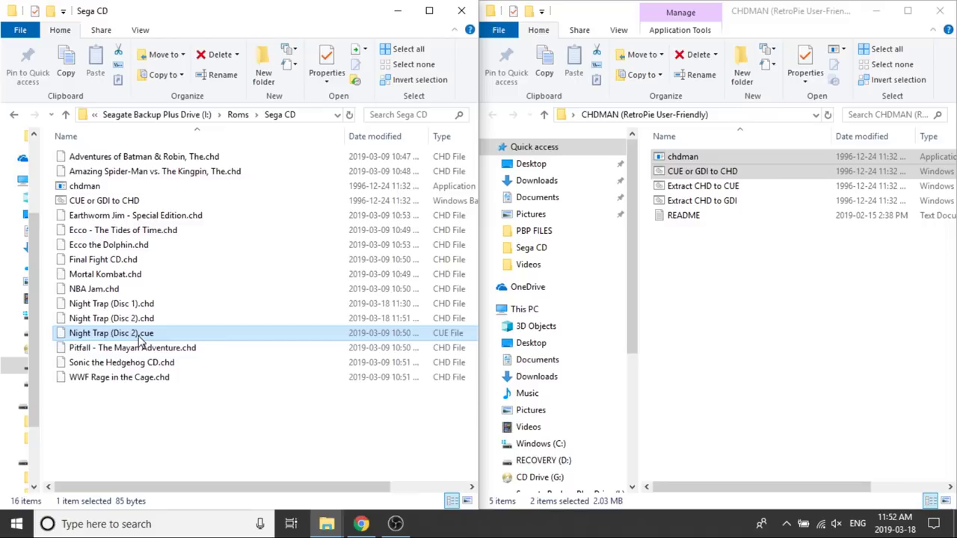
pyautogui.press('Delete')
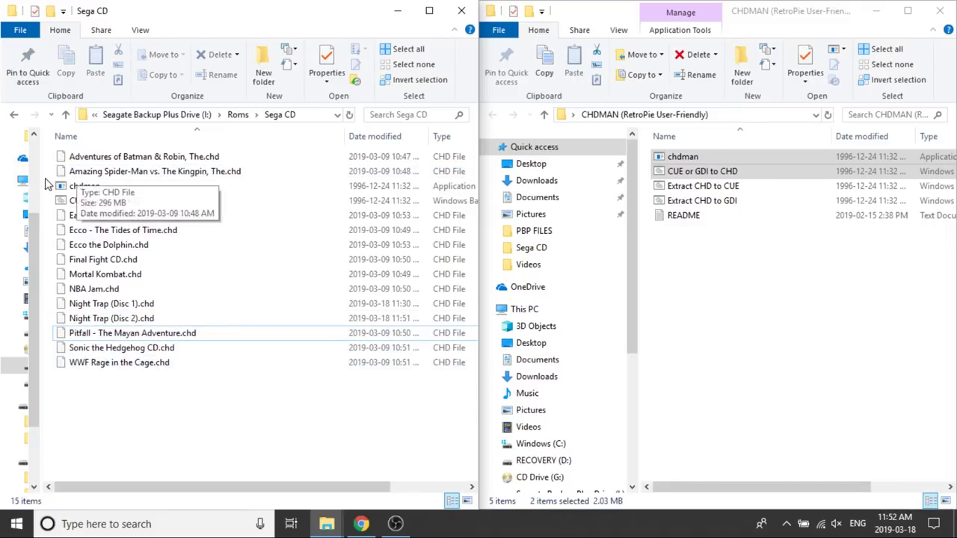
pyautogui.moveTo(52, 189); pyautogui.dragTo(78, 203)
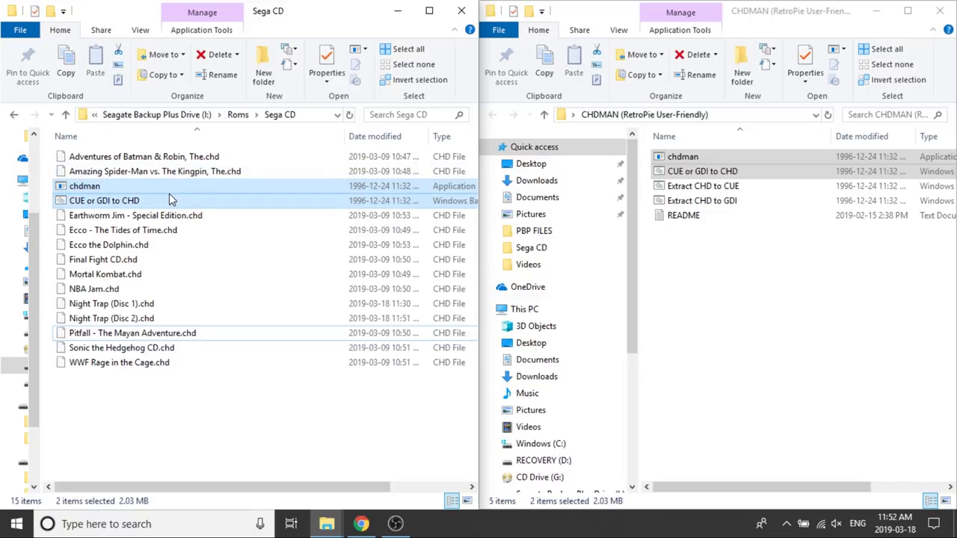
pyautogui.press('Delete')
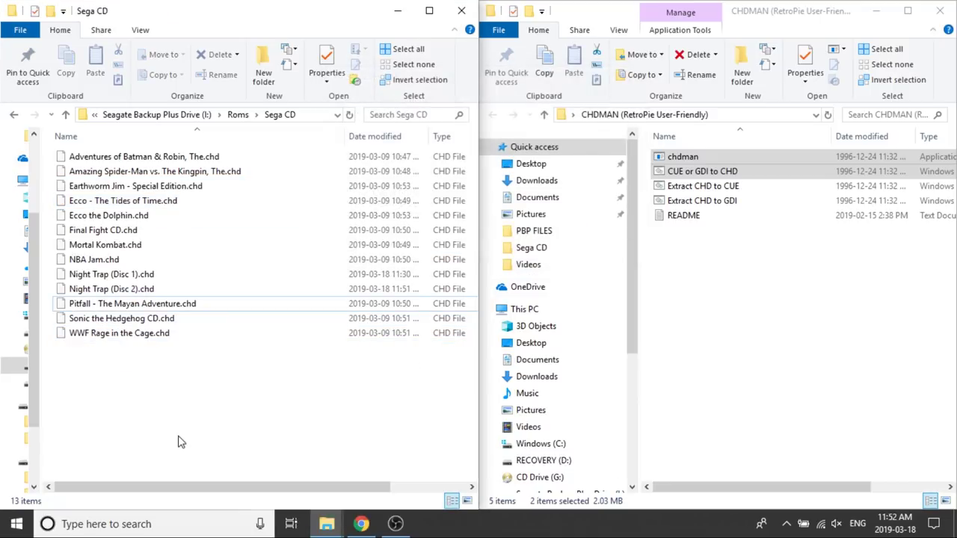
# Close the CHDMAN window and snap the hard drive's Sega CD window to the right half.
pyautogui.click(739, 291)
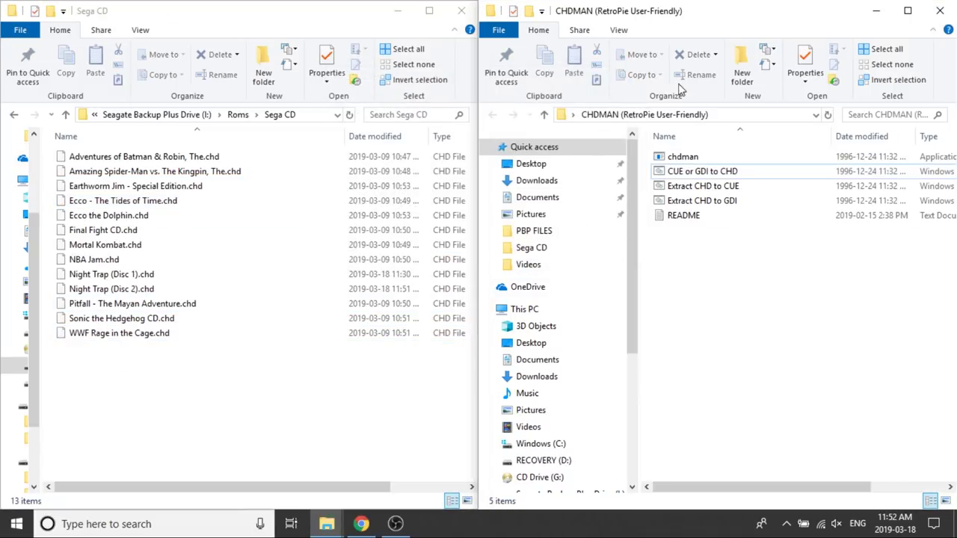
pyautogui.click(952, 14)
pyautogui.moveTo(768, 1)
pyautogui.mouseDown()
pyautogui.moveTo(768, 36)
pyautogui.moveTo(768, 0)
pyautogui.mouseUp()
pyautogui.moveTo(327, 12); pyautogui.dragTo(956, 58)
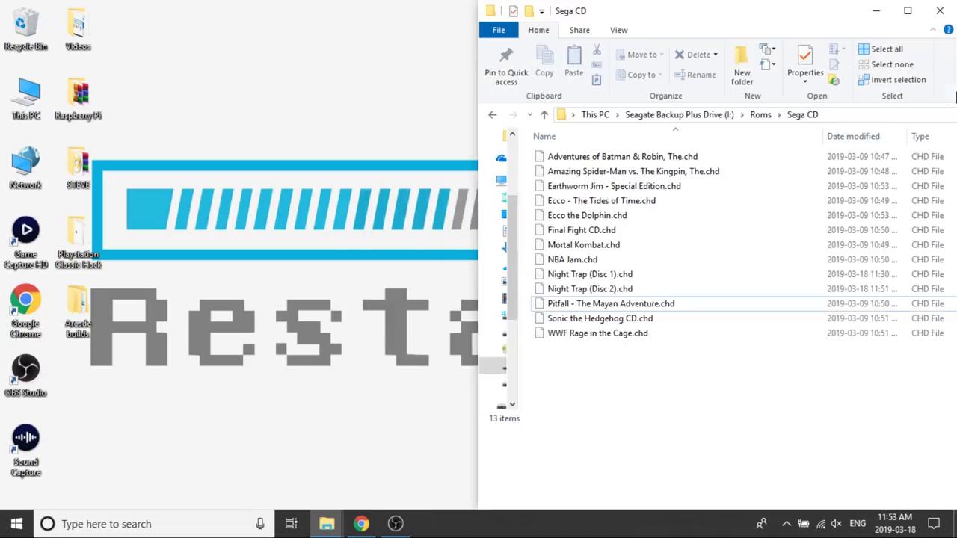
pyautogui.click(399, 363)
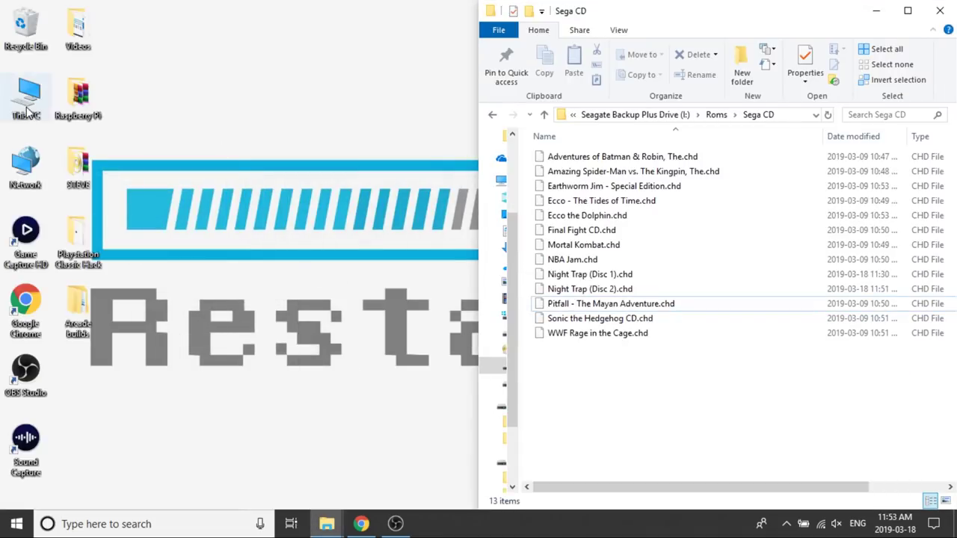
# Open This PC > SONY (J:) > Retroarch games > Sega CD in another window.
pyautogui.doubleClick(28, 110)
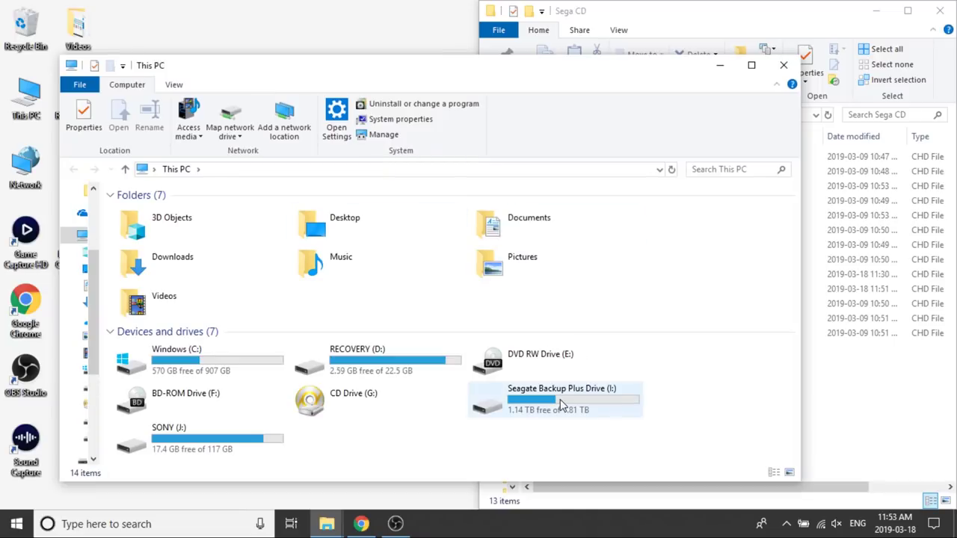
pyautogui.doubleClick(205, 452)
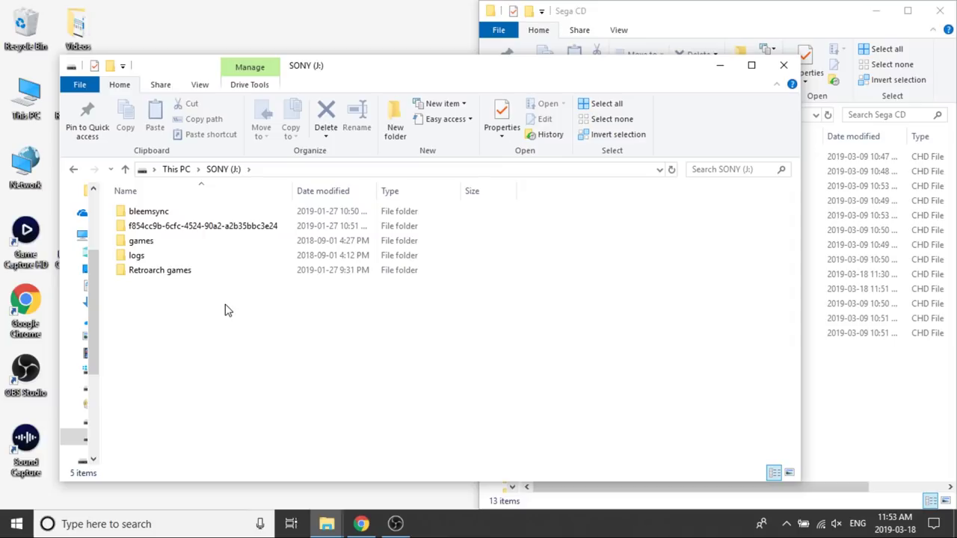
pyautogui.doubleClick(174, 274)
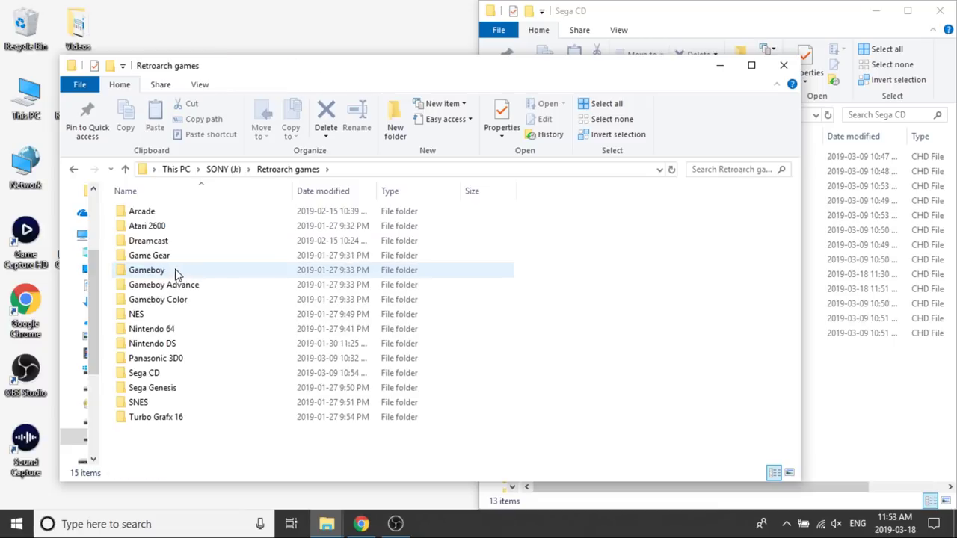
pyautogui.doubleClick(150, 372)
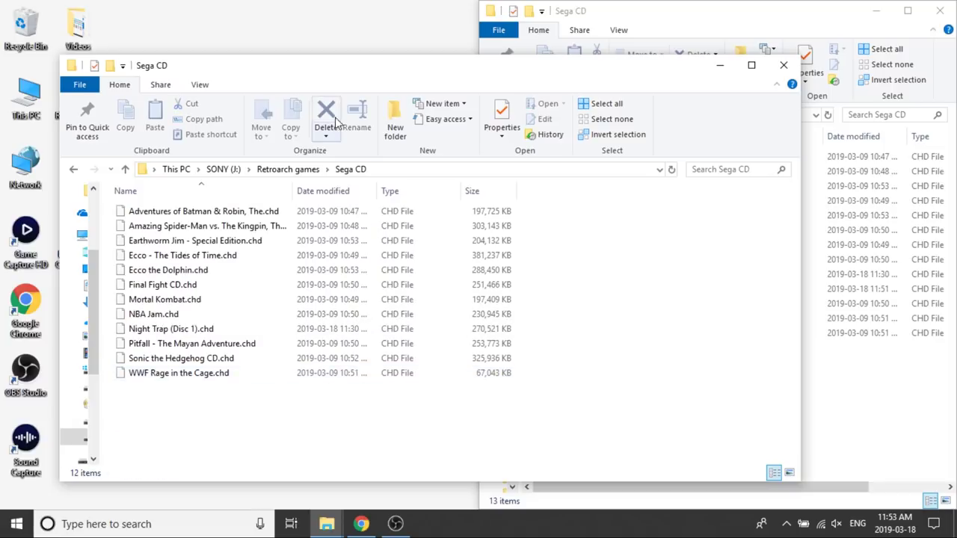
# Snap the USB Sega CD window left and copy Night Trap (Disc 2).chd into it.
pyautogui.moveTo(484, 68); pyautogui.dragTo(0, 101)
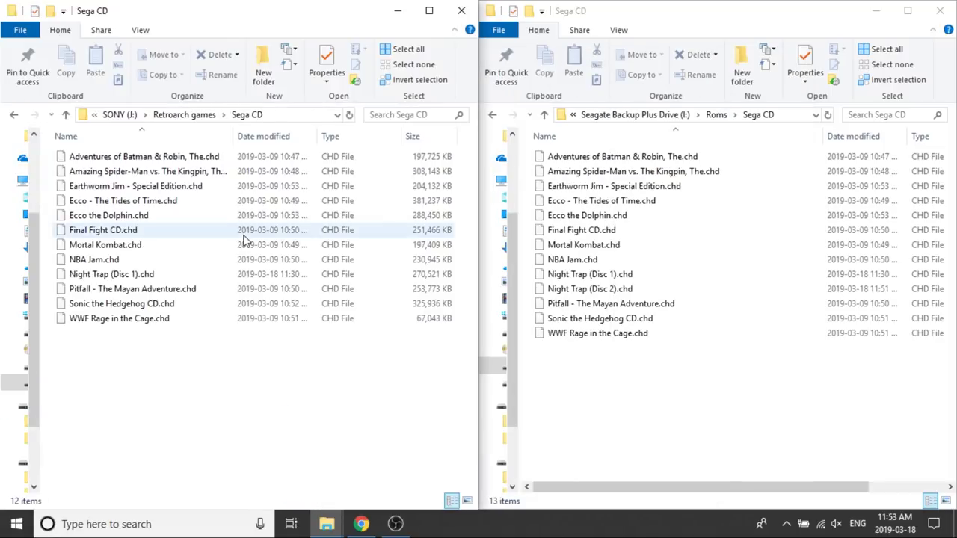
pyautogui.click(612, 290)
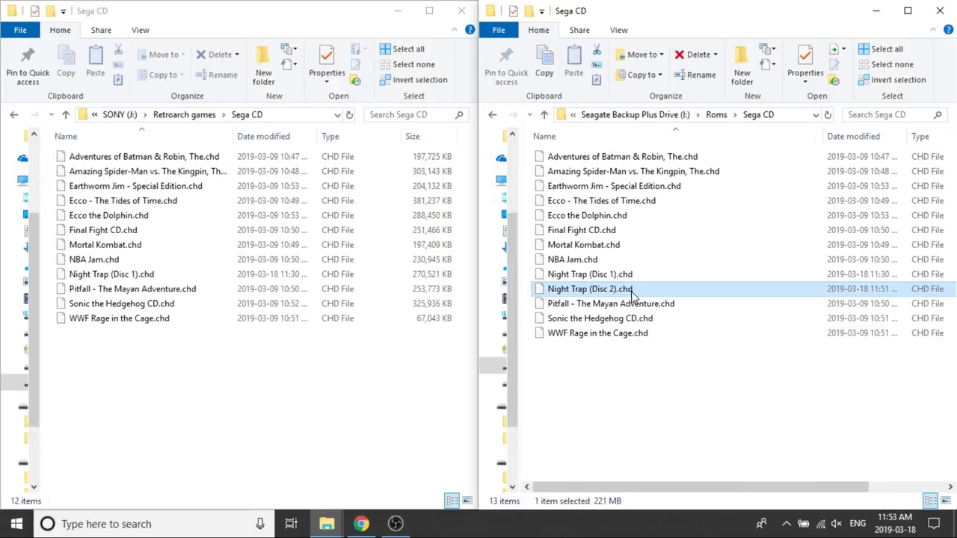
pyautogui.moveTo(634, 296); pyautogui.dragTo(215, 381)
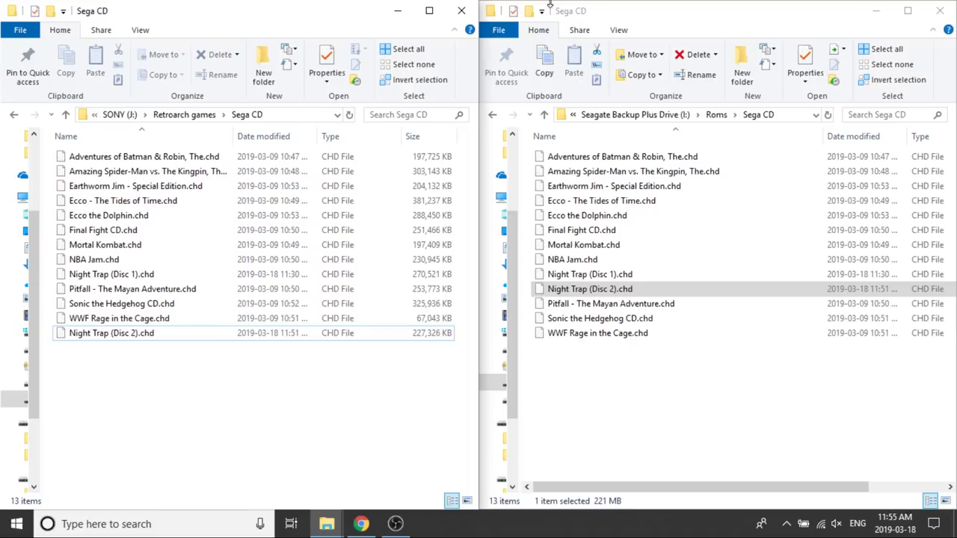
# Close the USB drive's and the hard drive's Sega CD Explorer windows.
pyautogui.click(459, 11)
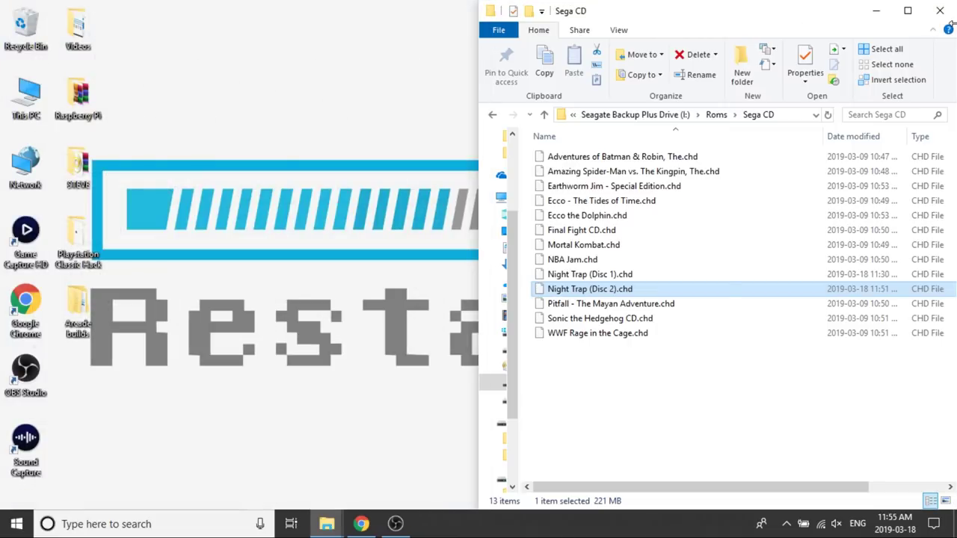
pyautogui.click(940, 10)
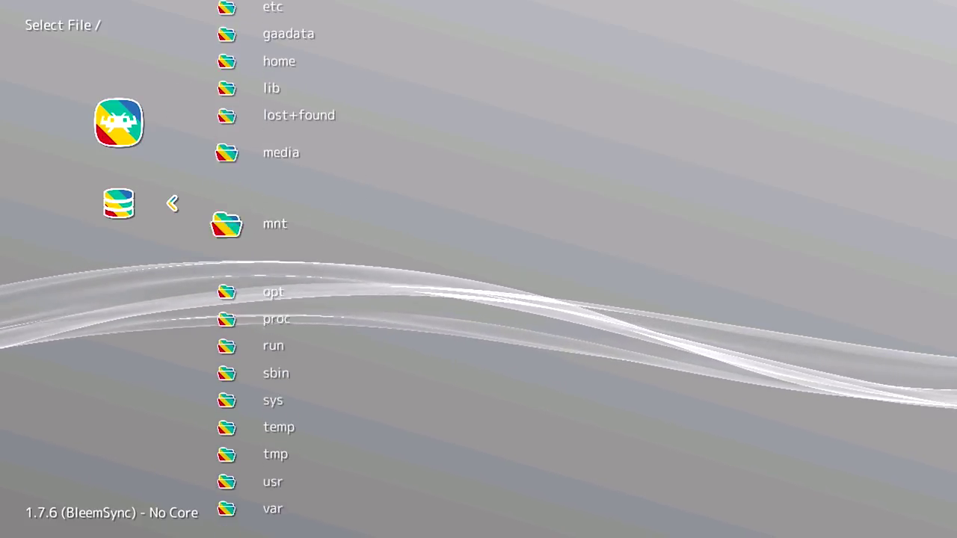
# Browse /media > Retroarch games > Sega CD in Load Content down to the Night Trap discs.
pyautogui.press('Up')
pyautogui.press('Return')
pyautogui.press('Down')
pyautogui.press('Down')
pyautogui.press('Down')
pyautogui.press('Down')
pyautogui.press('Down')
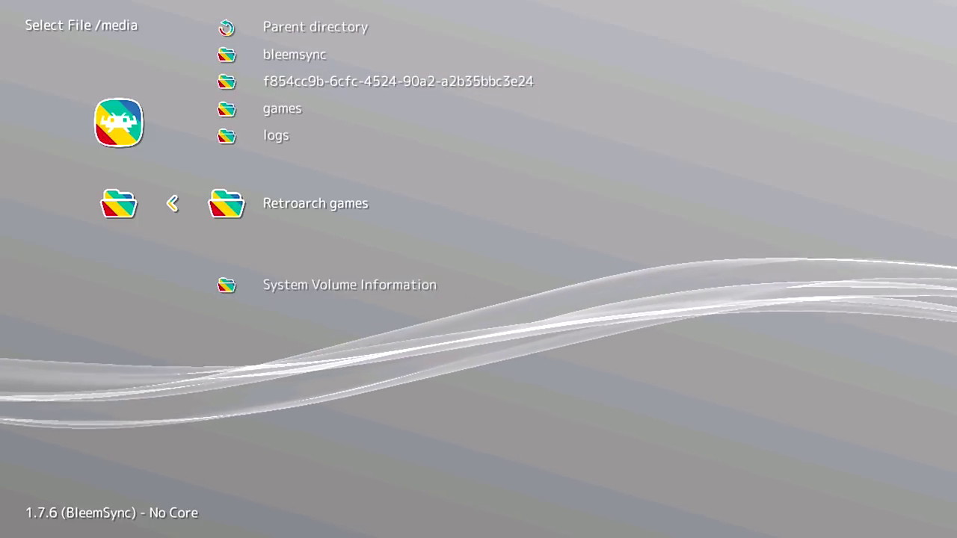
pyautogui.press('Return')
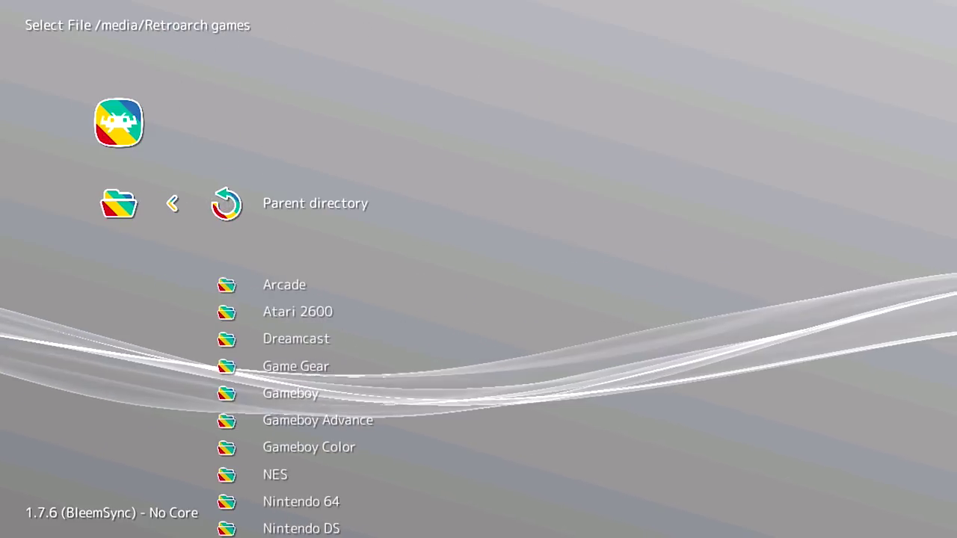
pyautogui.press('Down')
pyautogui.press('Down')
pyautogui.press('Down')
pyautogui.press('Down')
pyautogui.press('Down')
pyautogui.press('Down')
pyautogui.press('Down')
pyautogui.press('Down')
pyautogui.press('Down')
pyautogui.press('Down')
pyautogui.press('Down')
pyautogui.press('Down')
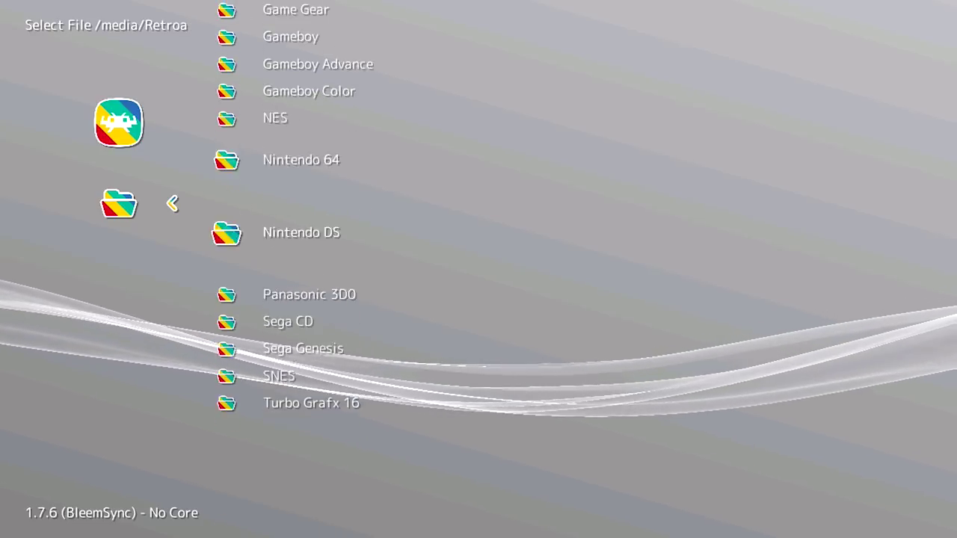
pyautogui.press('Return')
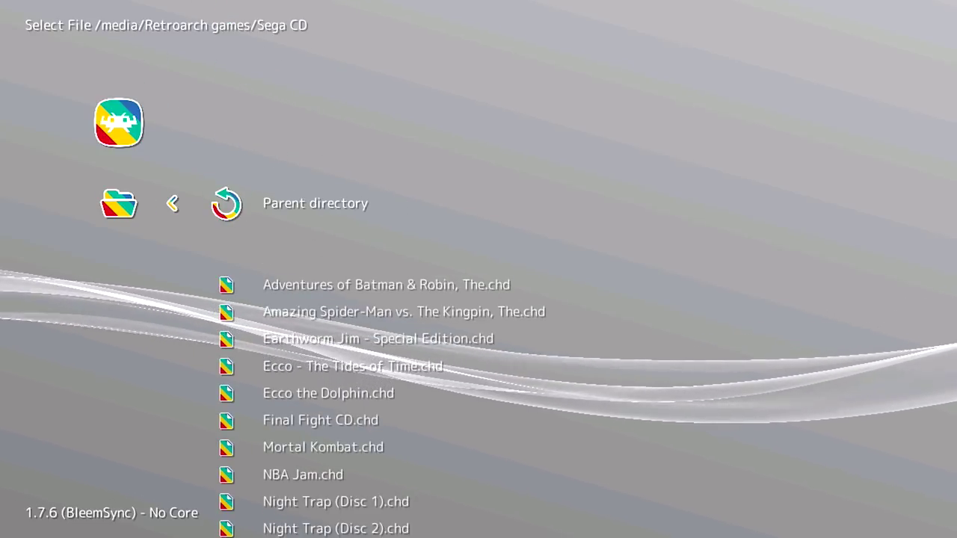
pyautogui.press('Down')
pyautogui.press('Down')
pyautogui.press('Down')
pyautogui.press('Down')
pyautogui.press('Down')
pyautogui.press('Down')
pyautogui.press('Down')
pyautogui.press('Down')
pyautogui.press('Down')
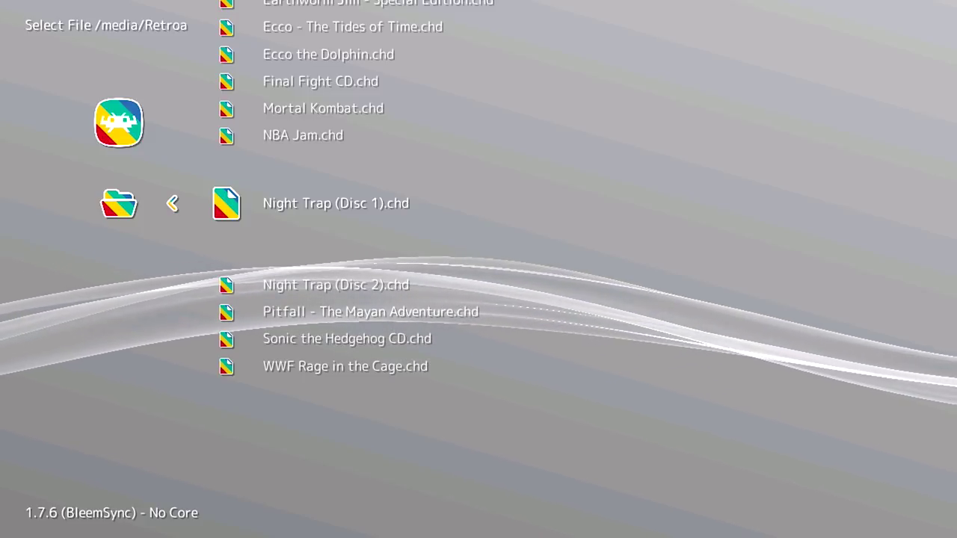
# Open Night Trap (Disc 1).chd and choose the Sega - MS/GG/MD/CD (Genesis Plus GX) core.
pyautogui.press('Return')
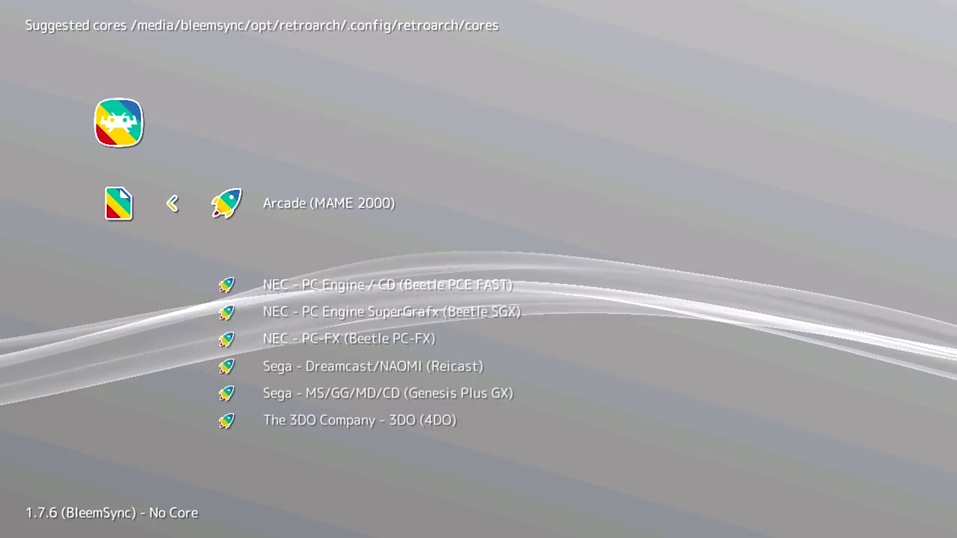
pyautogui.press('Down')
pyautogui.press('Down')
pyautogui.press('Down')
pyautogui.press('Down')
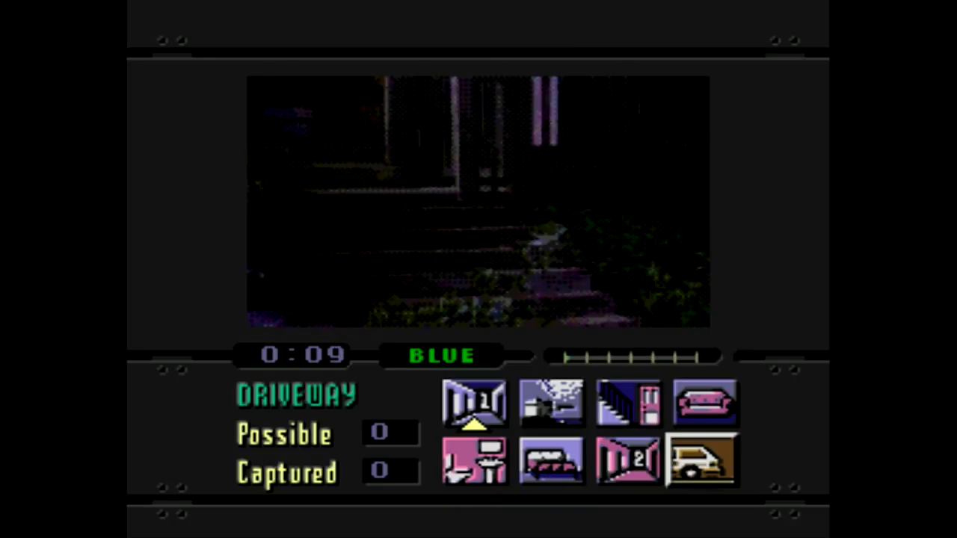
# Switch Night Trap's camera through Hall 1, Bathroom, Kitchen and Entry Way.
pyautogui.click(471, 404)
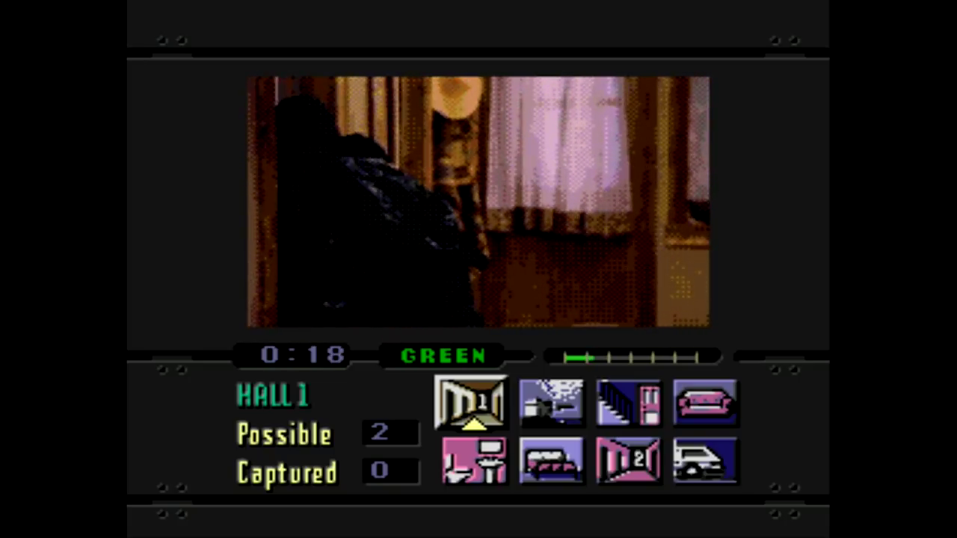
pyautogui.press('Right')
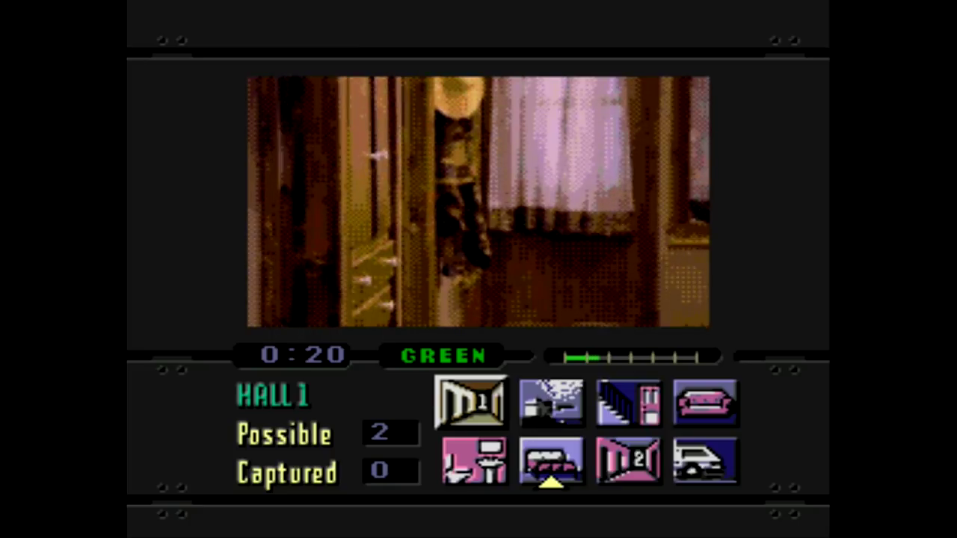
pyautogui.press('Return')
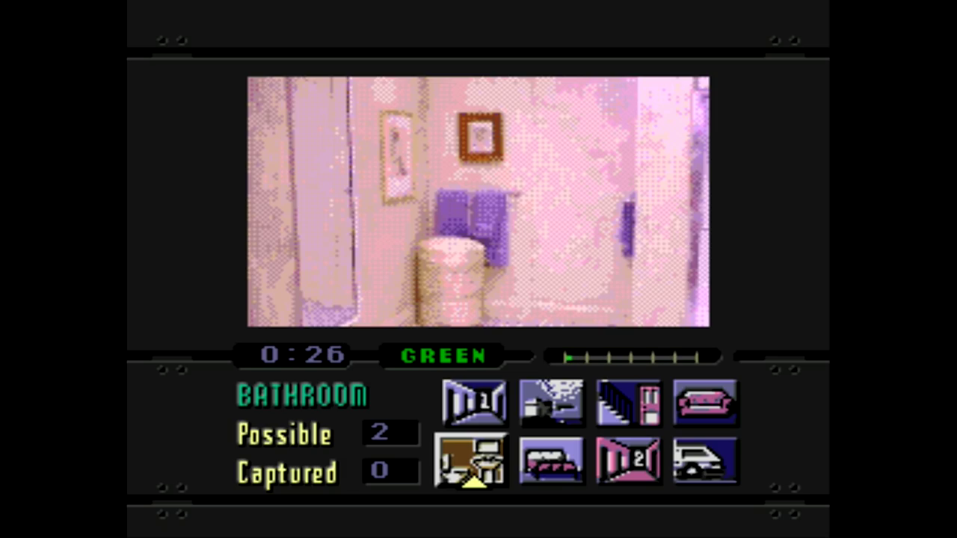
pyautogui.press('Up')
pyautogui.press('Return')
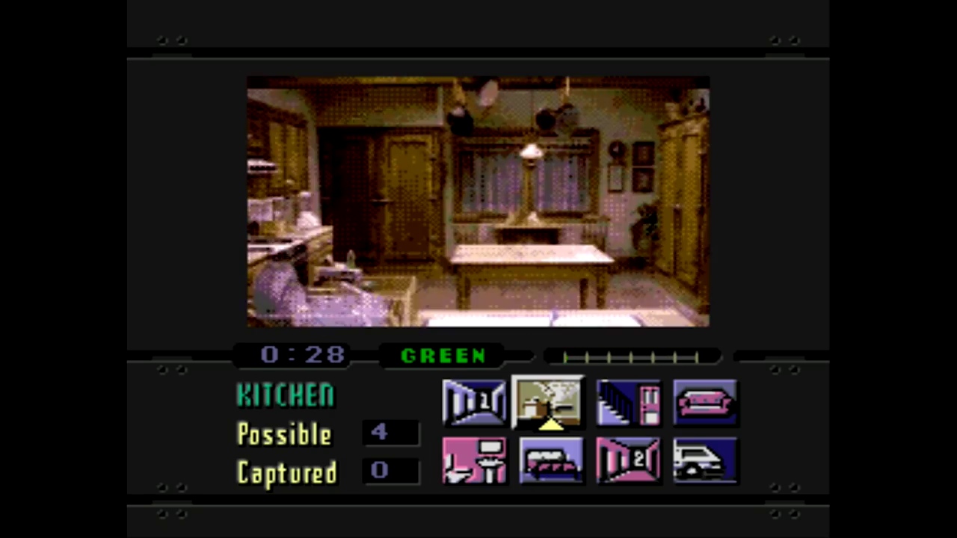
pyautogui.press('Return')
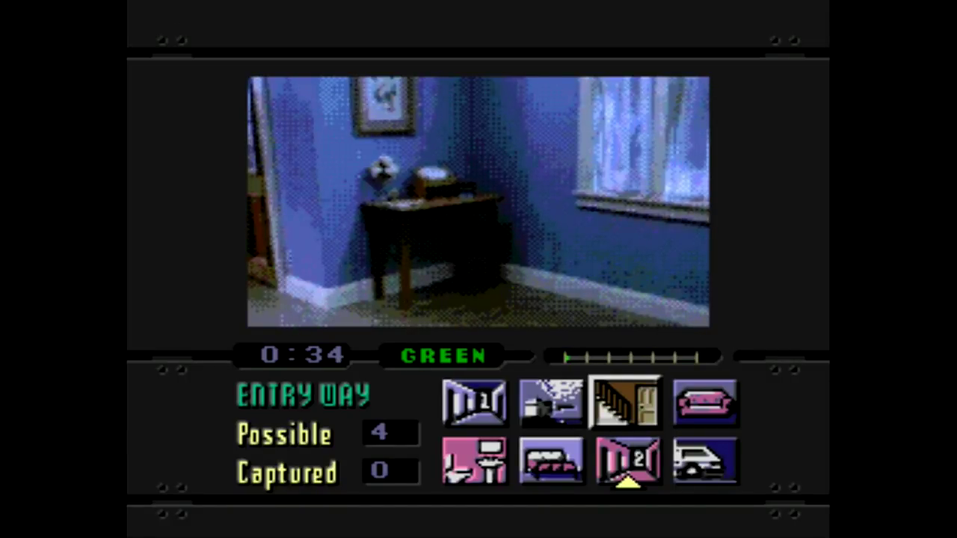
# Step the camera through Driveway, Living Room and Bedroom to the Bathroom feed.
pyautogui.press('Right')
pyautogui.press('Return')
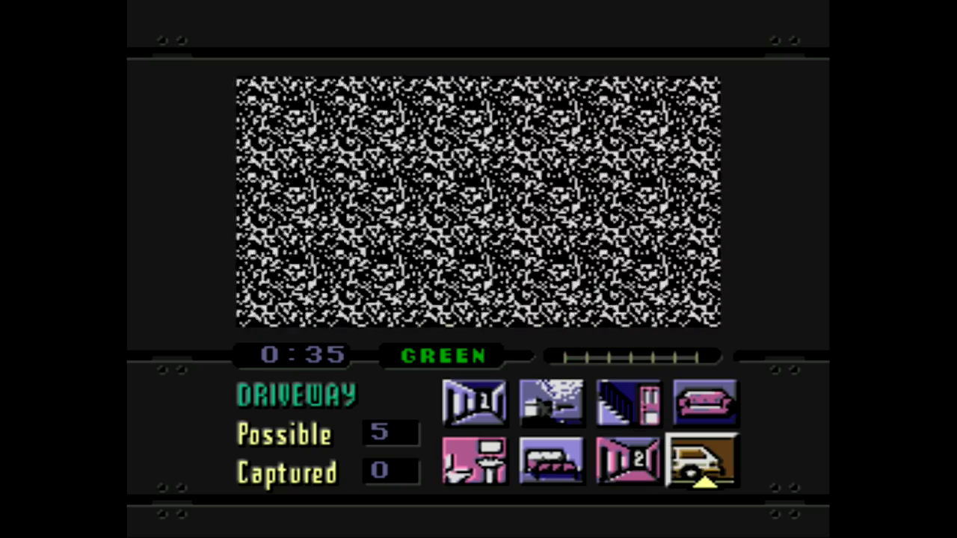
pyautogui.press('Return')
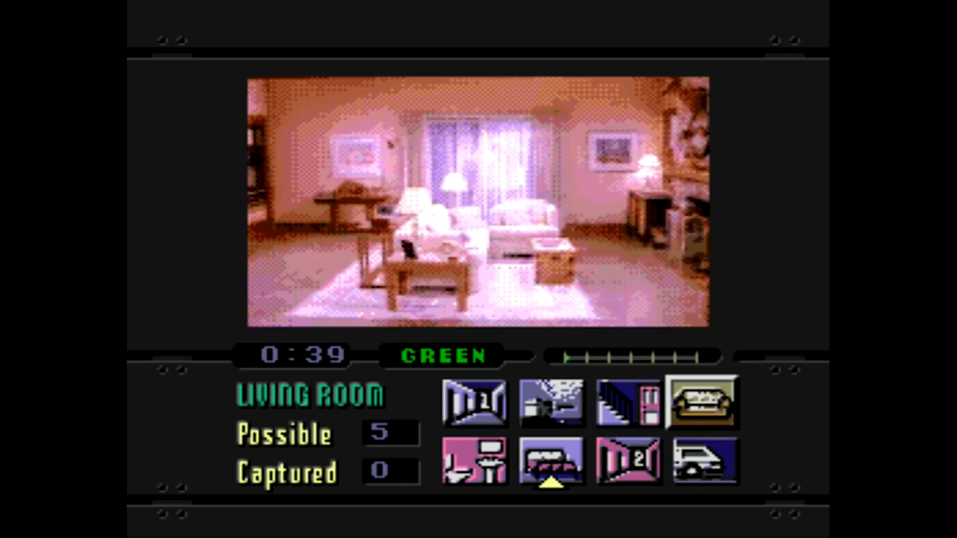
pyautogui.press('Return')
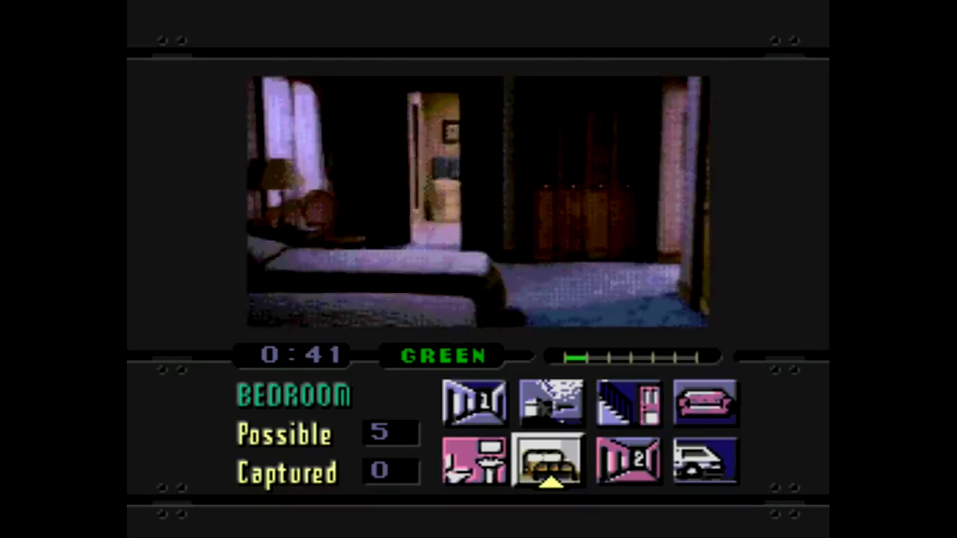
pyautogui.press('Return')
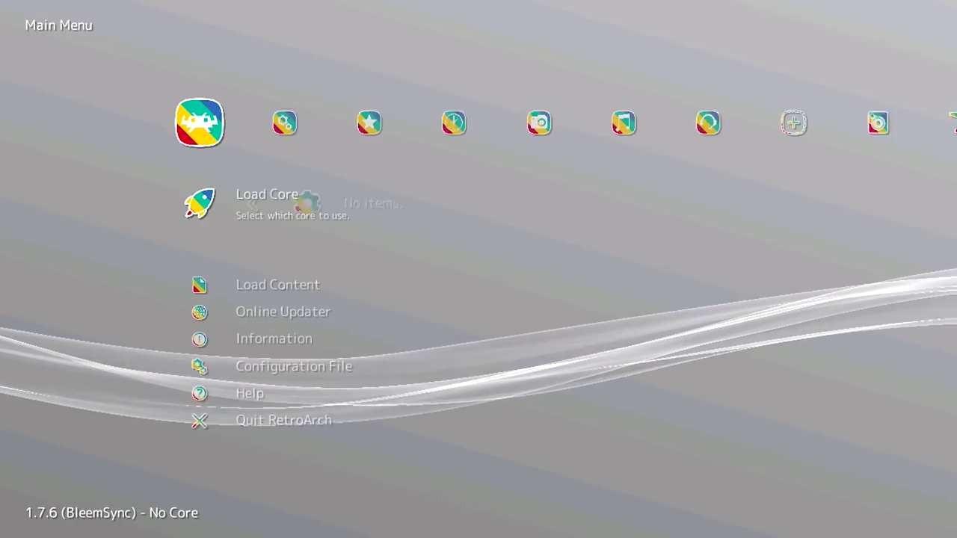
# Scroll categories from Favorites through Netplay, MAME 2003, NES and Genesis to the Sega CD and PlayStation Classic playlists.
pyautogui.press('Down')
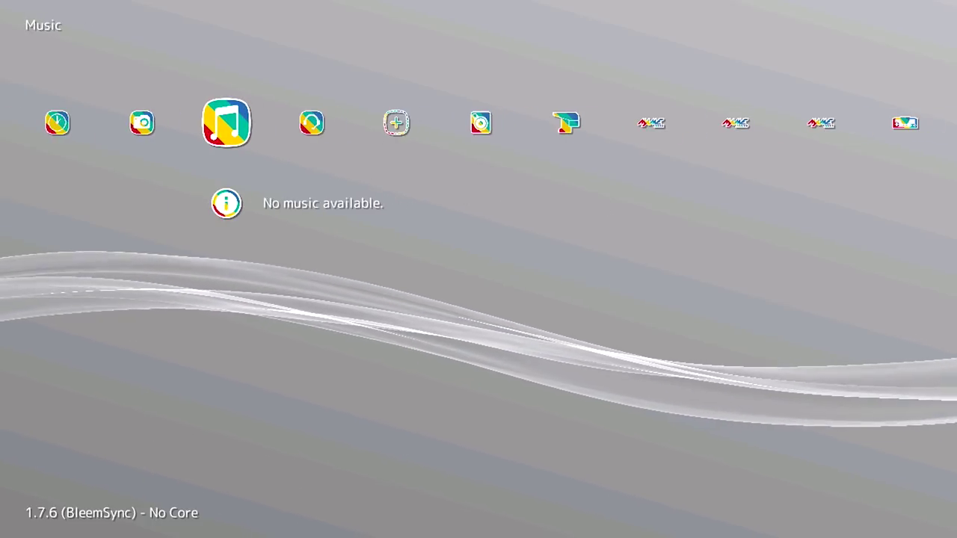
pyautogui.press('Right')
pyautogui.press('Right')
pyautogui.press('Right')
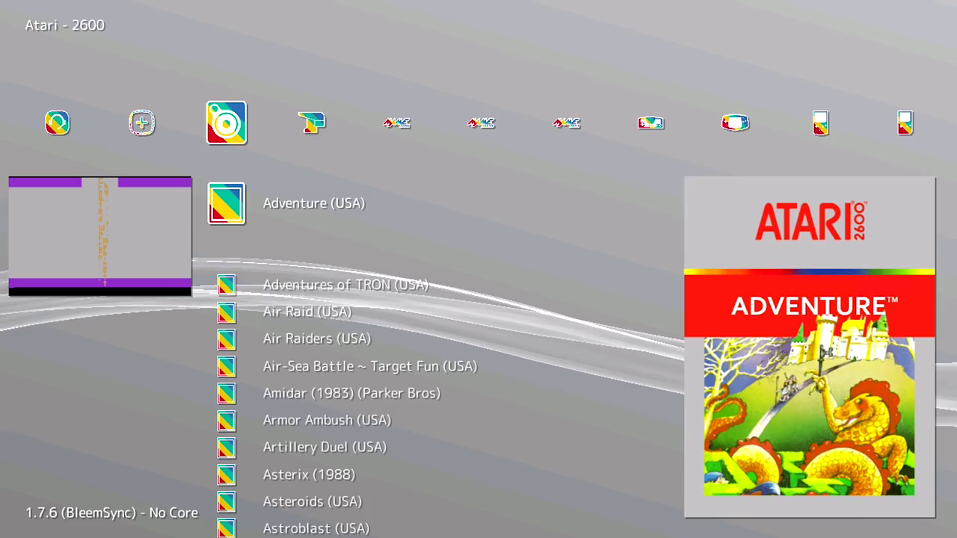
pyautogui.press('Right')
pyautogui.press('Right')
pyautogui.press('Right')
pyautogui.press('Right')
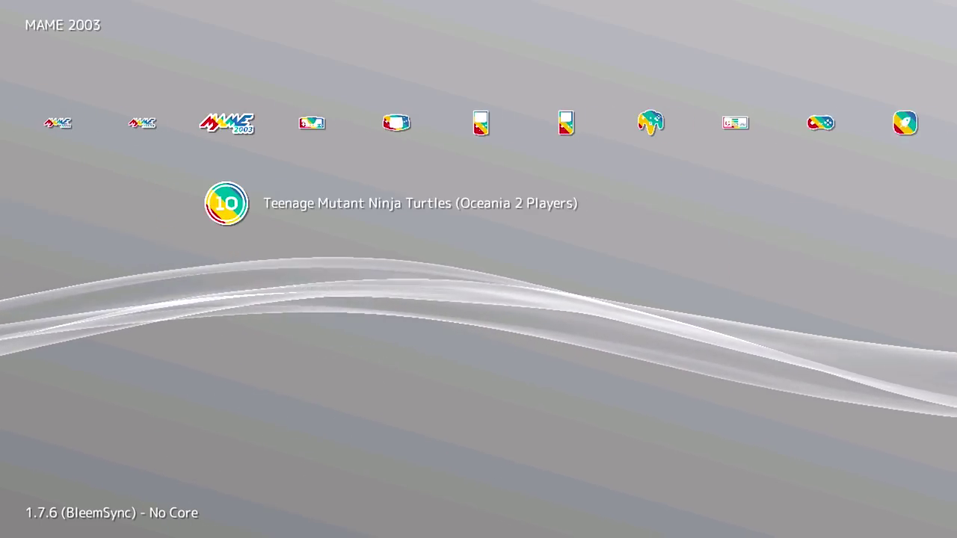
pyautogui.press('Right')
pyautogui.press('Right')
pyautogui.press('Right')
pyautogui.press('Right')
pyautogui.press('Right')
pyautogui.press('Right')
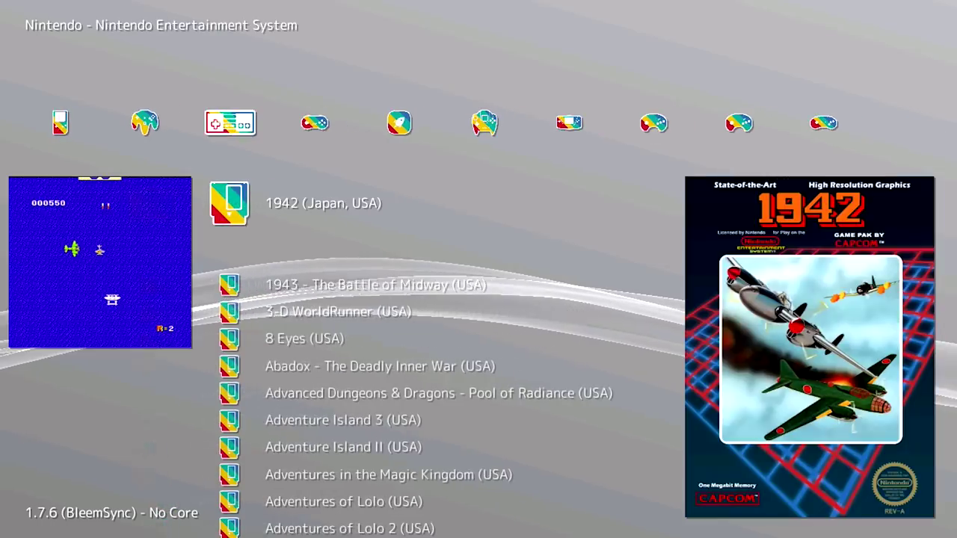
pyautogui.press('Right')
pyautogui.press('Right')
pyautogui.press('Right')
pyautogui.press('Right')
pyautogui.press('Right')
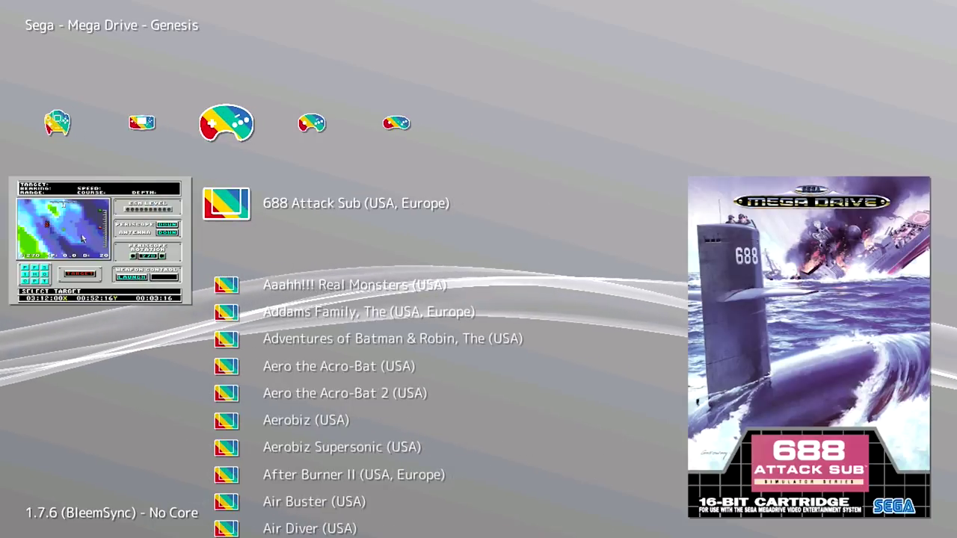
pyautogui.press('Right')
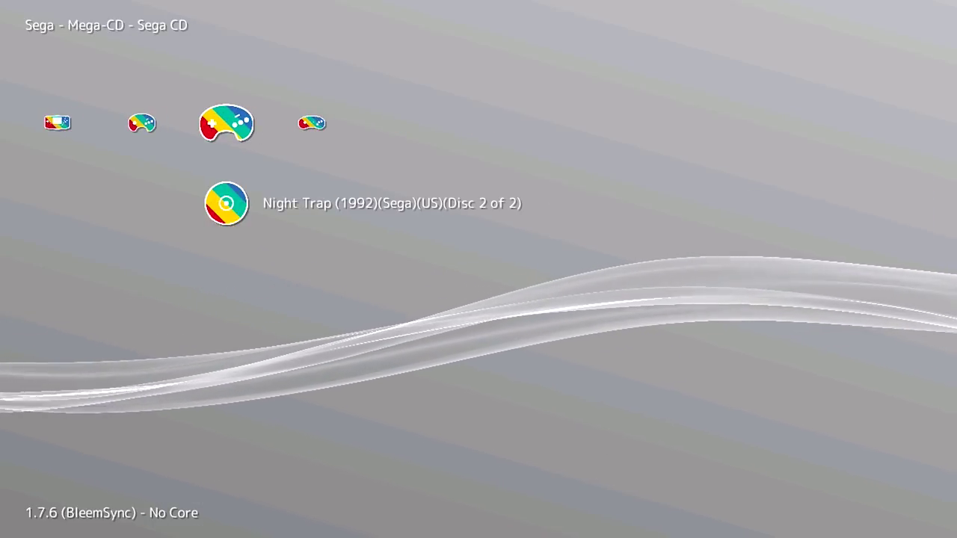
pyautogui.press('Right')
pyautogui.press('Left')
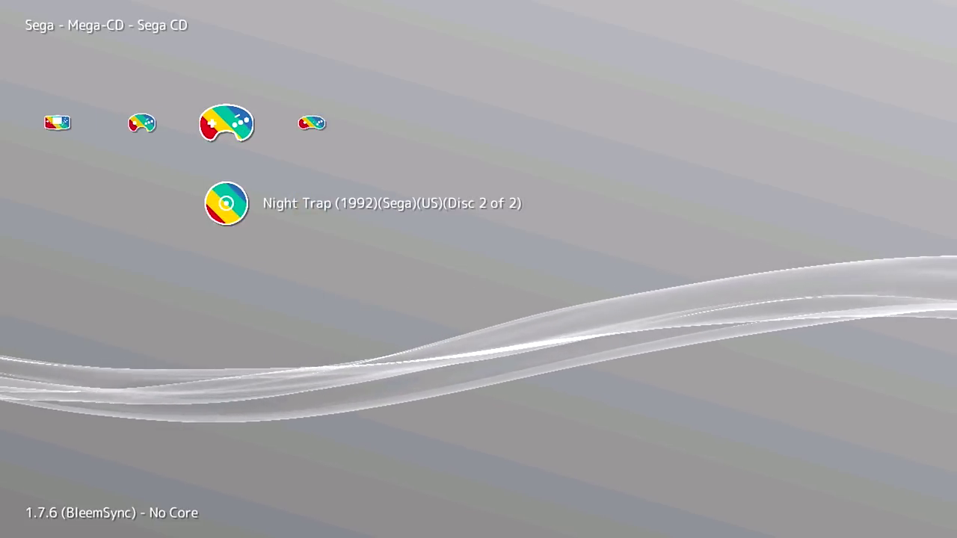
pyautogui.press('Left')
pyautogui.press('Left')
pyautogui.press('Left')
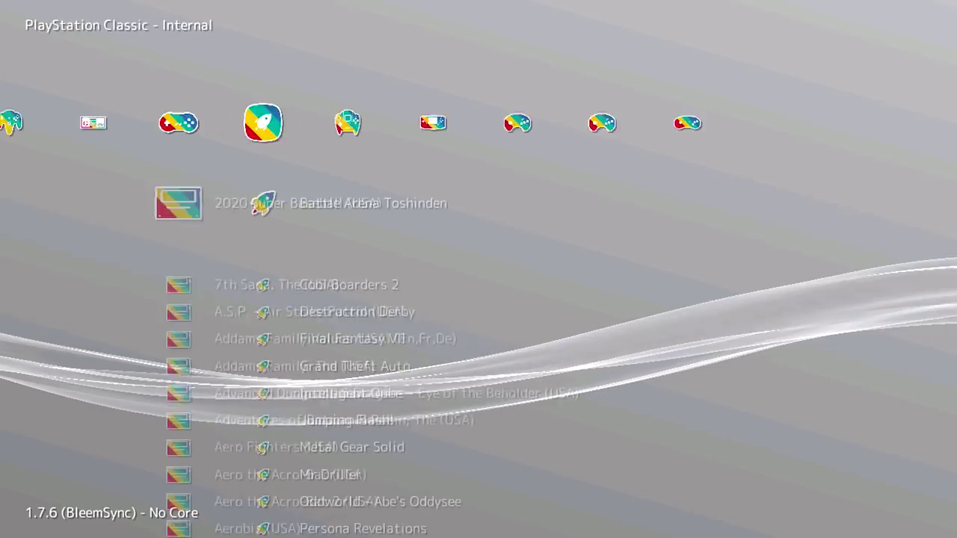
pyautogui.press('Right')
pyautogui.press('Right')
pyautogui.press('Right')
pyautogui.press('Right')
pyautogui.press('Left')
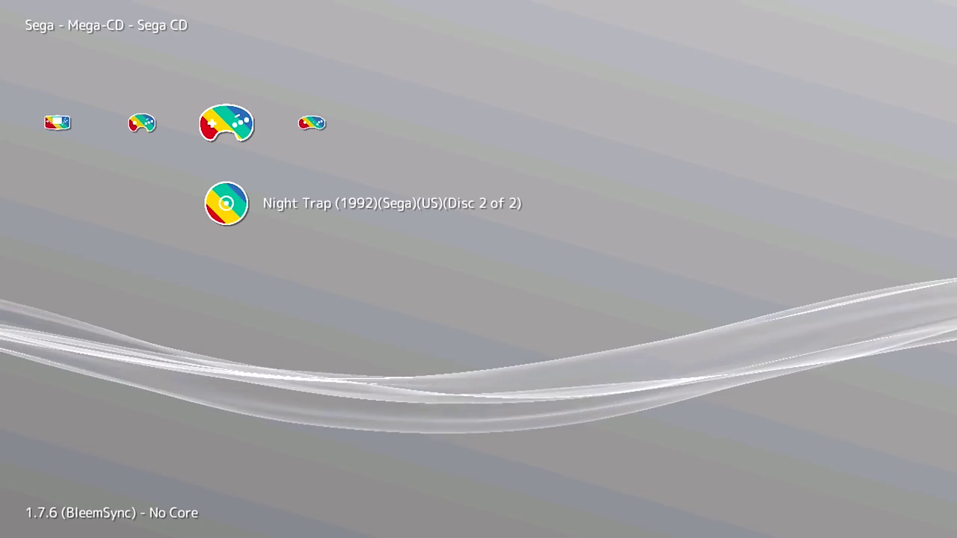
pyautogui.press('Left')
pyautogui.press('Left')
pyautogui.press('Left')
pyautogui.press('Left')
pyautogui.press('Left')
pyautogui.press('Left')
pyautogui.press('Left')
pyautogui.press('Left')
pyautogui.press('Left')
pyautogui.press('Left')
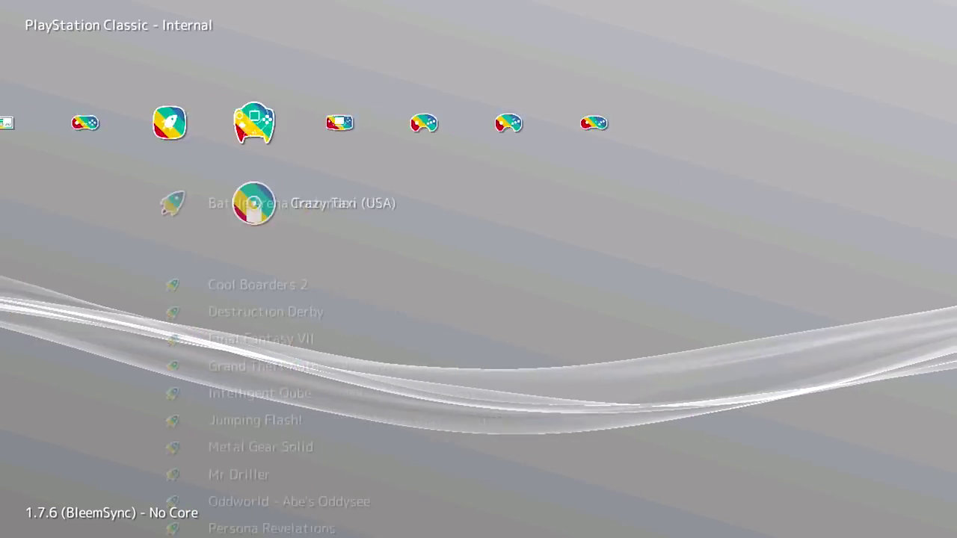
# Return to the Main Menu, enter the USB Sega CD folder and select another .chd game.
pyautogui.press('Left')
pyautogui.press('Left')
pyautogui.press('Left')
pyautogui.press('Left')
pyautogui.press('Left')
pyautogui.press('Left')
pyautogui.press('Left')
pyautogui.press('Left')
pyautogui.press('Left')
pyautogui.press('Left')
pyautogui.press('Left')
pyautogui.press('Left')
pyautogui.press('Left')
pyautogui.press('Left')
pyautogui.press('Left')
pyautogui.press('Left')
pyautogui.press('Left')
pyautogui.press('Left')
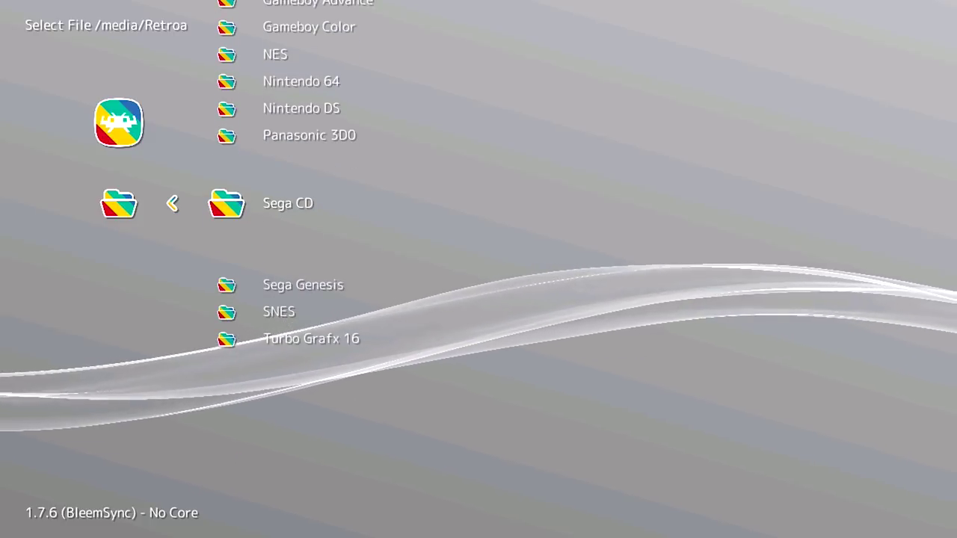
pyautogui.press('Return')
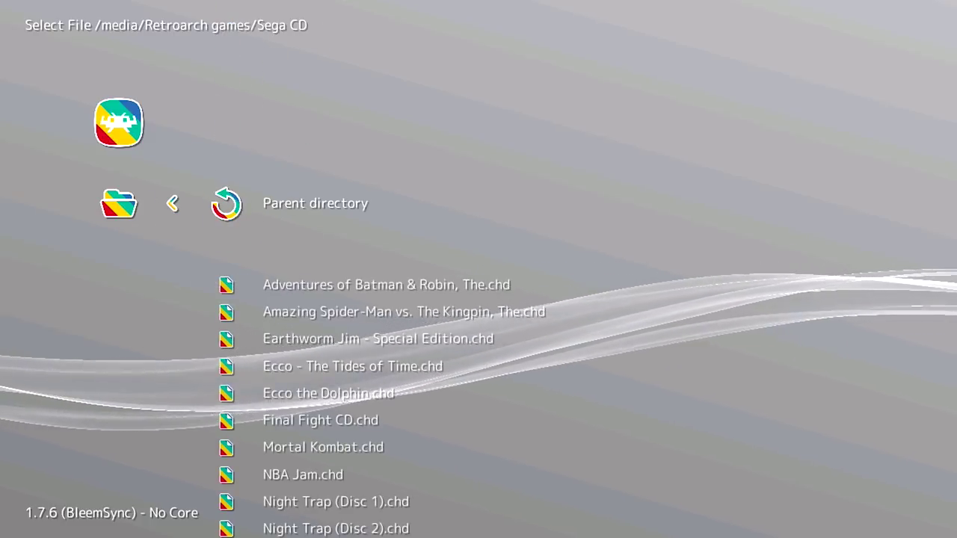
pyautogui.press('Down')
pyautogui.press('Down')
pyautogui.press('Down')
pyautogui.press('Down')
pyautogui.press('Down')
pyautogui.press('Down')
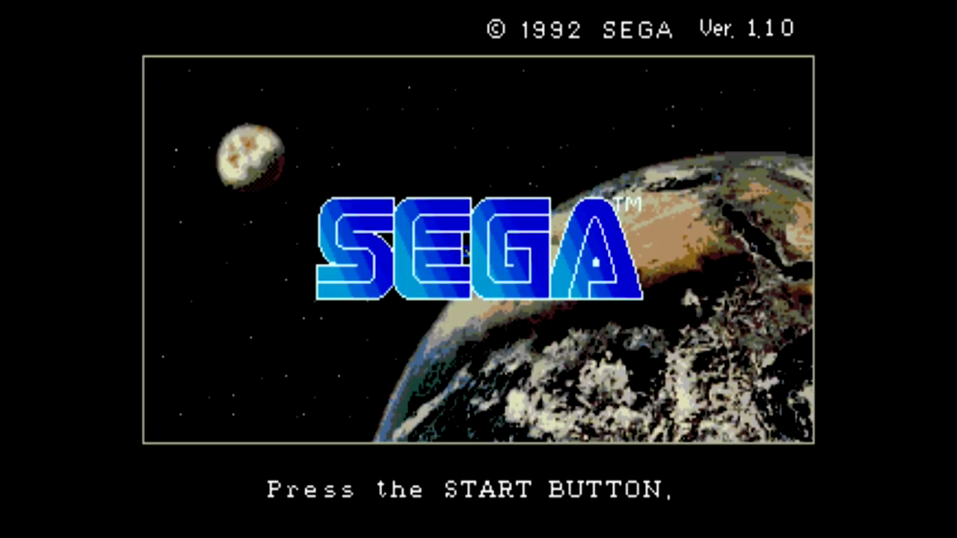
# Start Pitfall - The Mayan Adventure from the Sega CD boot screen.
pyautogui.press('Return')
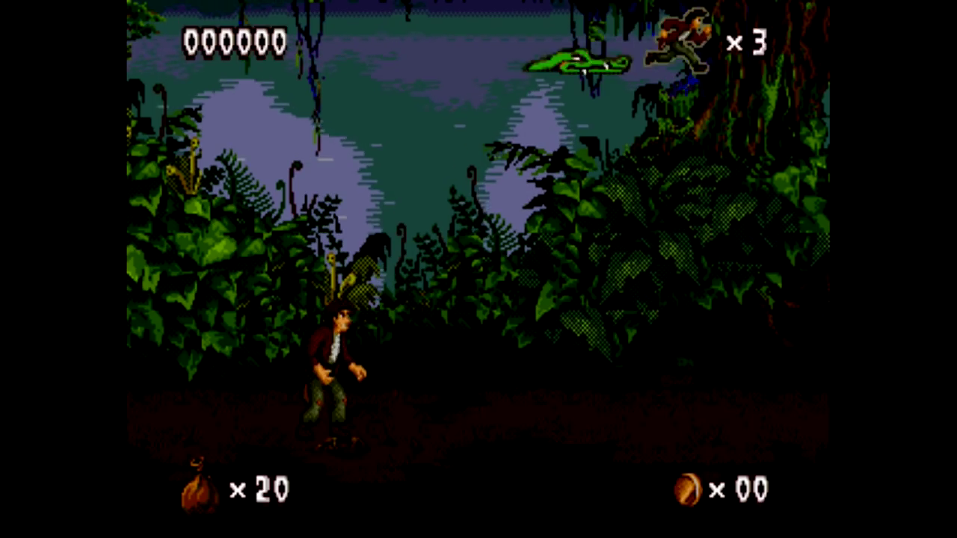
# Run right throwing sling stones, then double back left to grab the sling-stone bag.
pyautogui.press('Right')
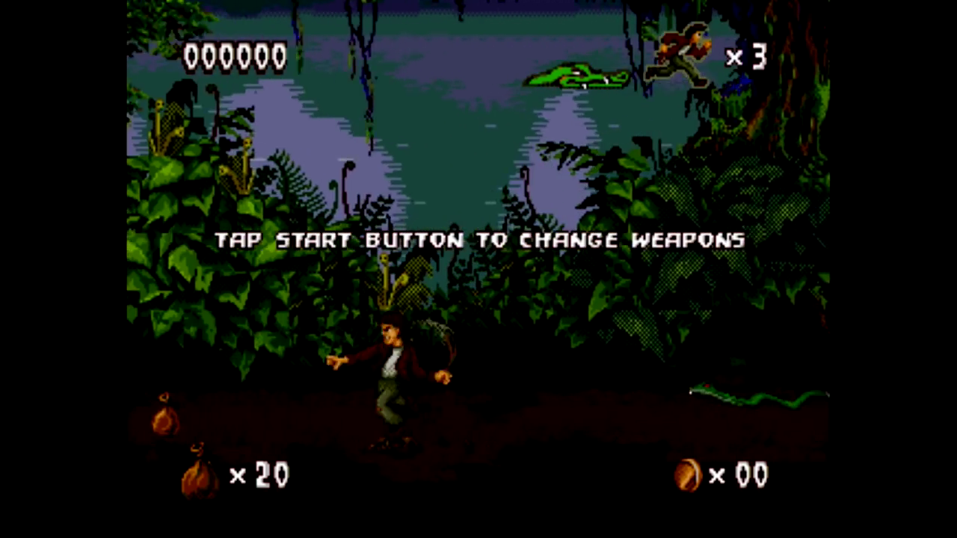
pyautogui.press('a')
pyautogui.press('a')
pyautogui.press('Left')
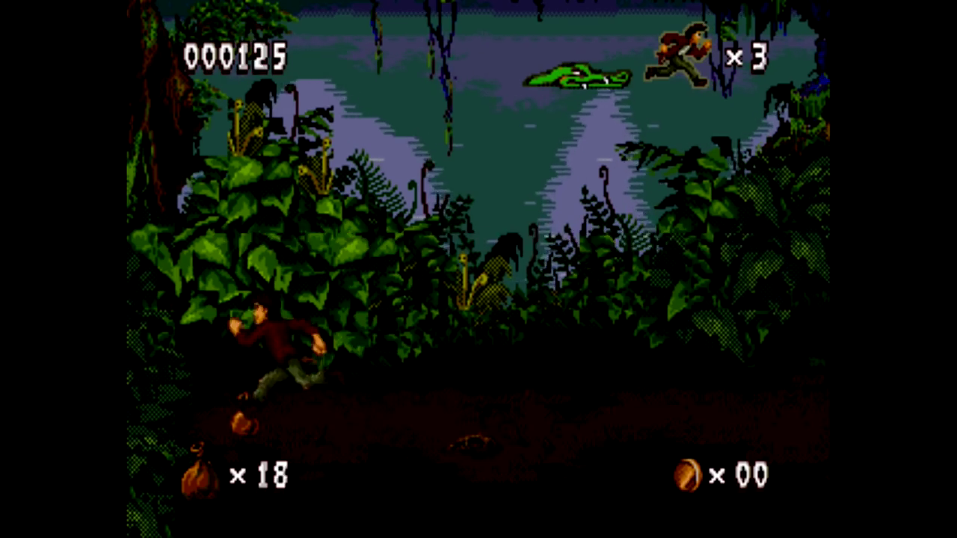
pyautogui.press('Right')
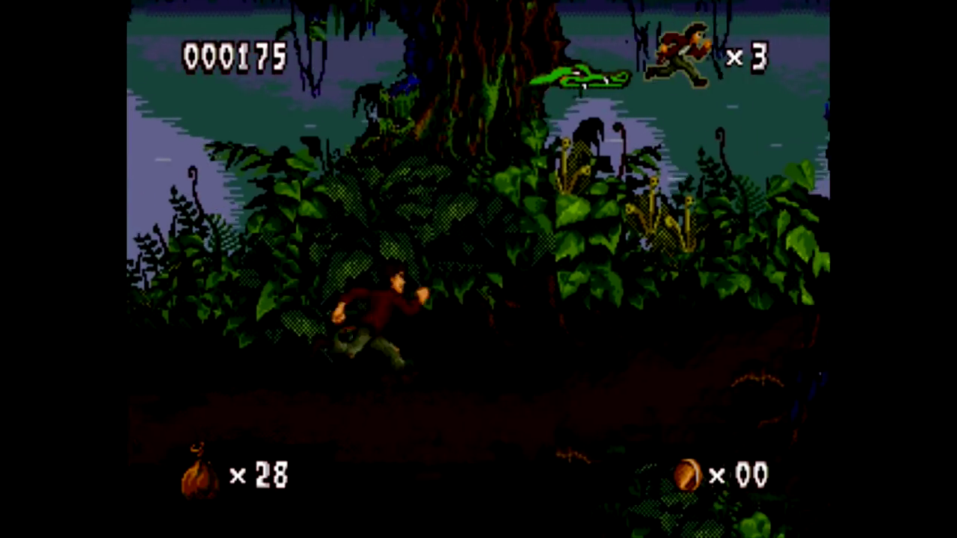
pyautogui.press('a')
# Keep running right through the jungle, jumping ahead and throwing another sling stone.
pyautogui.press('Right')
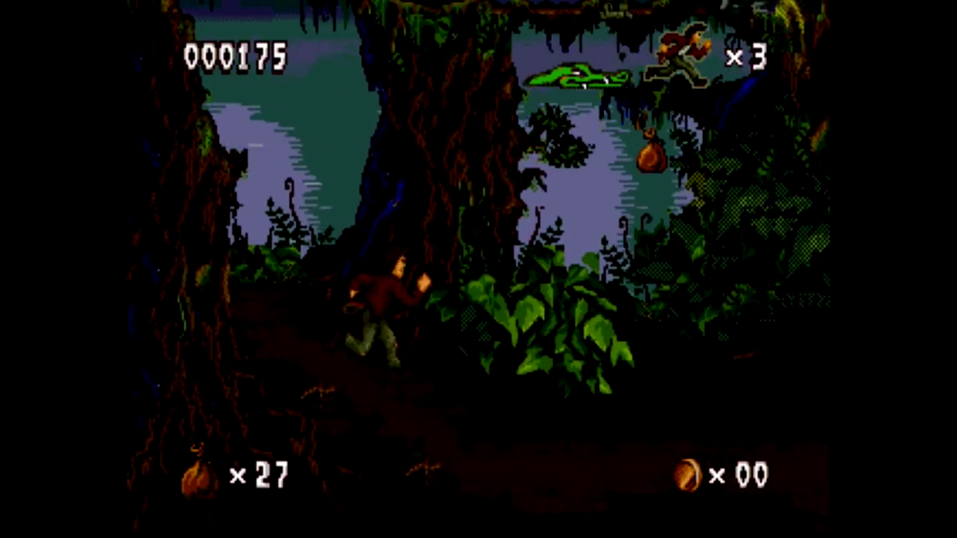
pyautogui.press('Right')
pyautogui.press('Left')
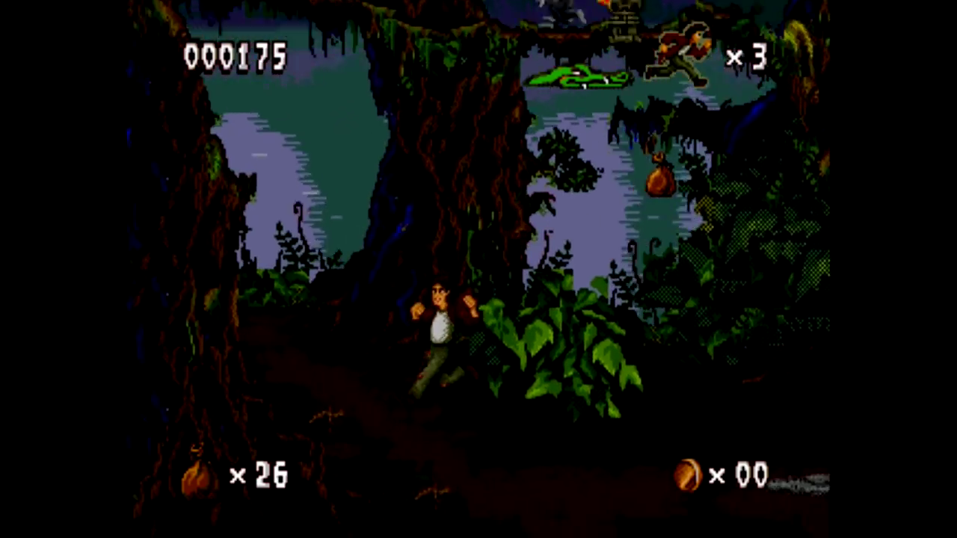
pyautogui.press('Right')
pyautogui.press('a')
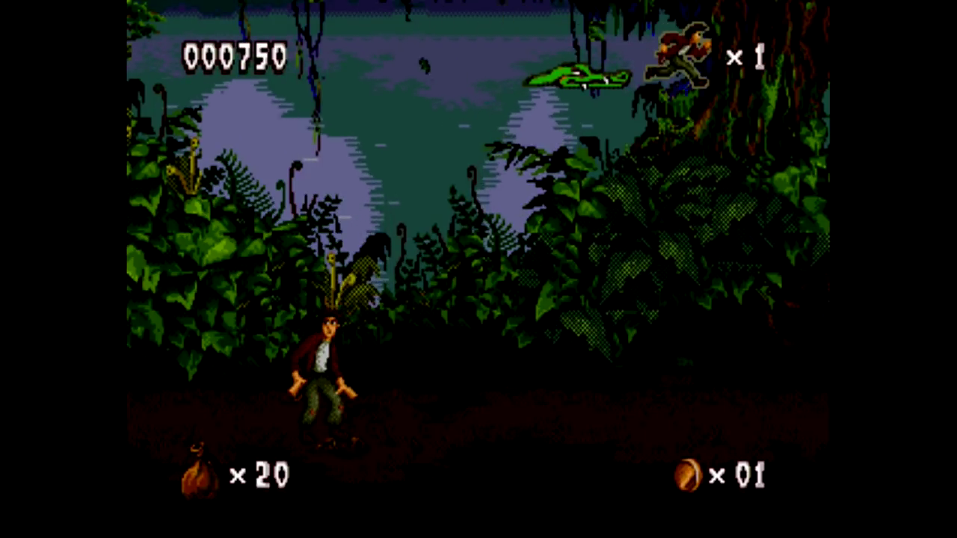
# Crouch and throw a stone, then run to the hanging sack and throw again, reaching score 000875.
pyautogui.press('Right')
pyautogui.press('Down')
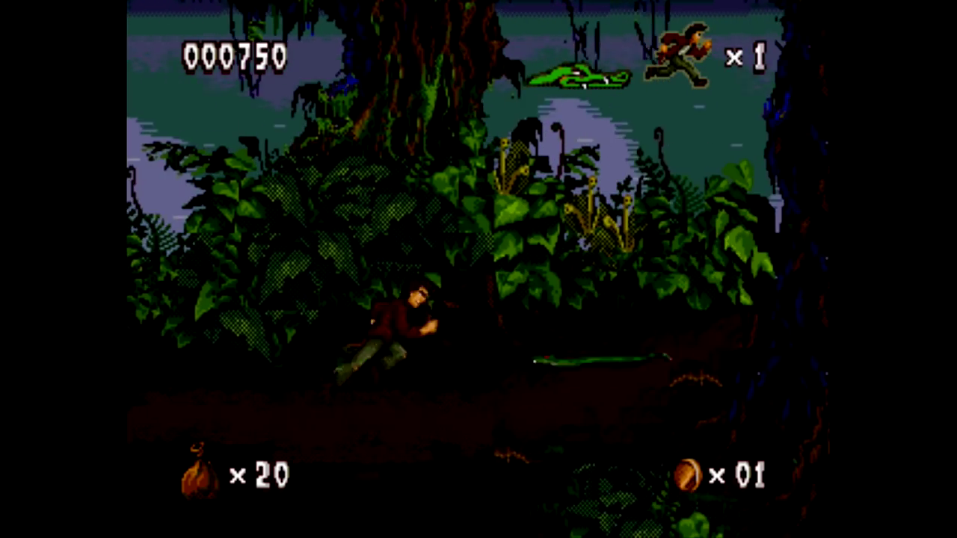
pyautogui.press('x')
pyautogui.press('Right')
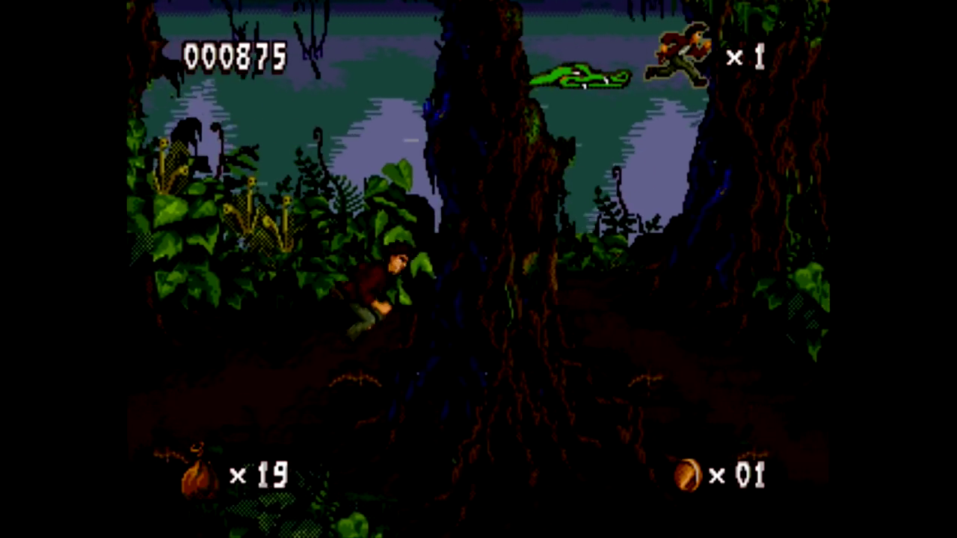
pyautogui.press('Right')
pyautogui.press('x')
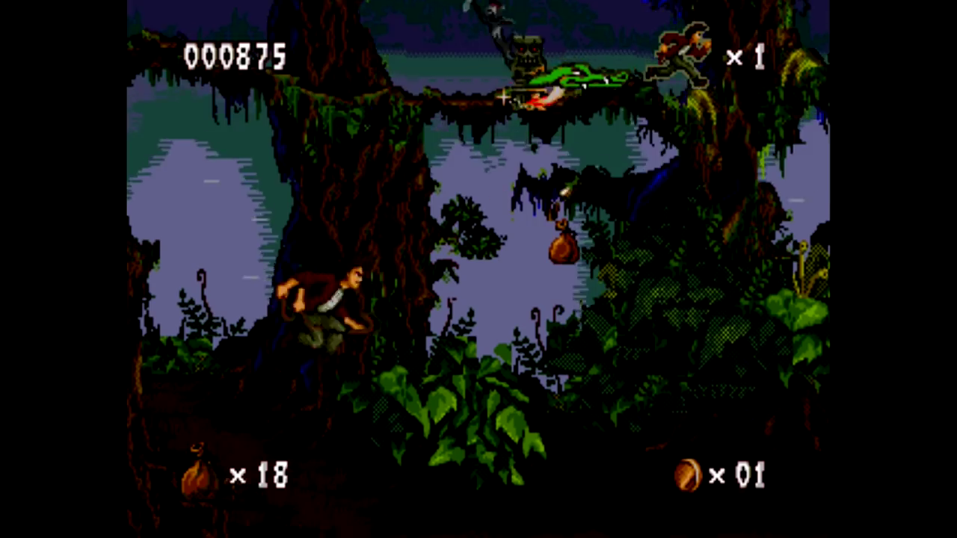